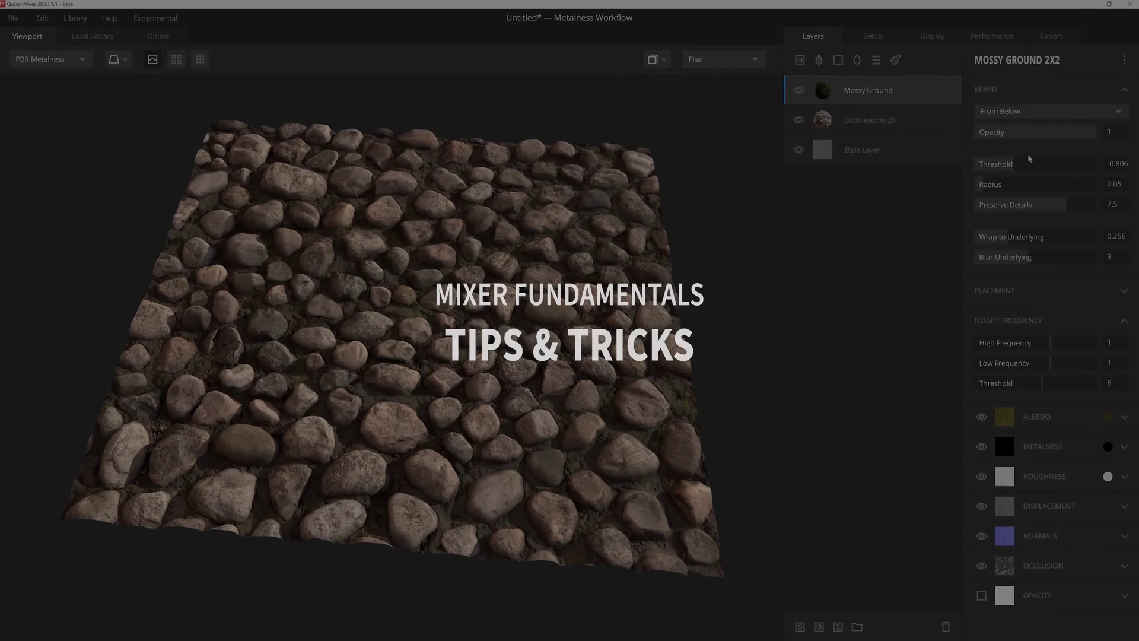
Step: Raise the blend threshold of the Mossy Ground layer to about -0.5 so more moss fills between the stones
drag(1027, 161, 1029, 169)
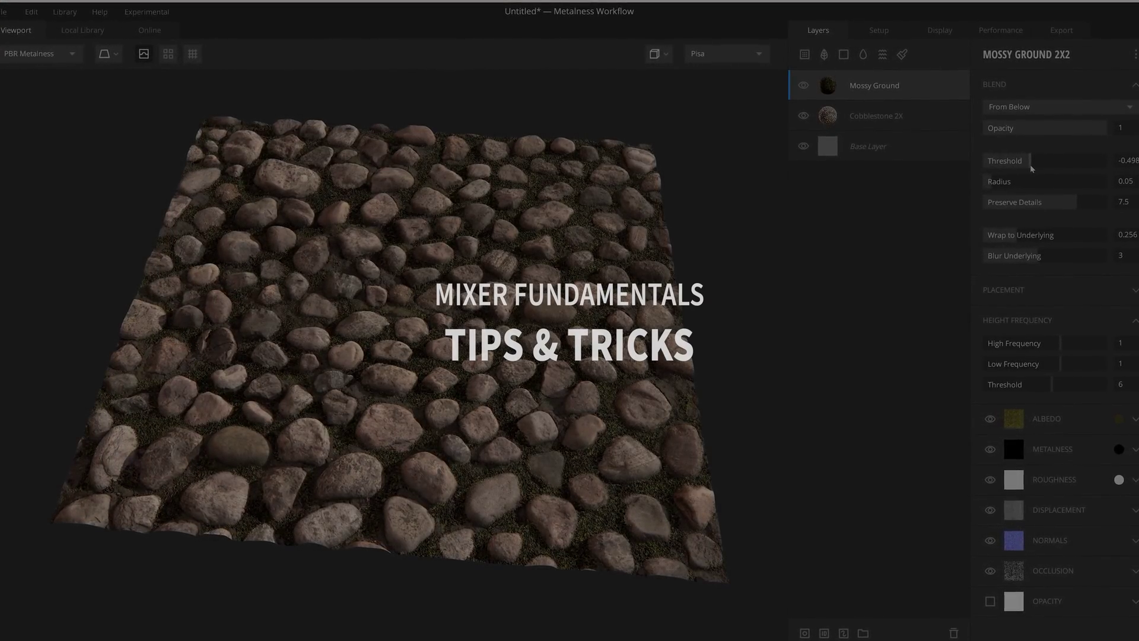
drag(457, 249, 417, 252)
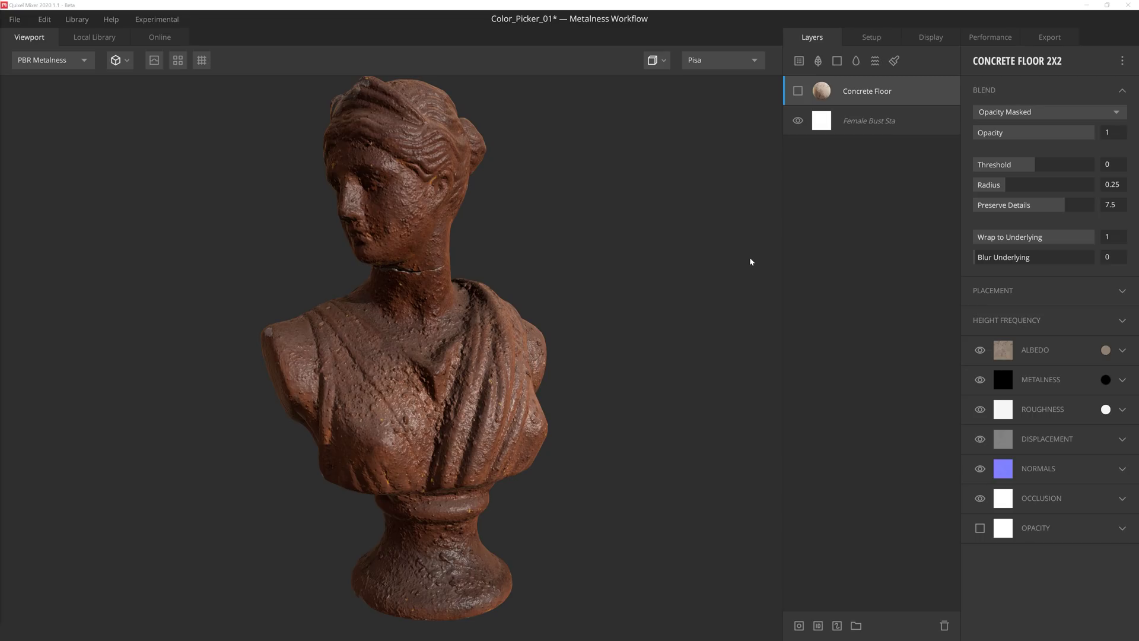
Step: Make the Concrete Floor layer visible and pick the underlying color of the bust for its albedo
click(799, 91)
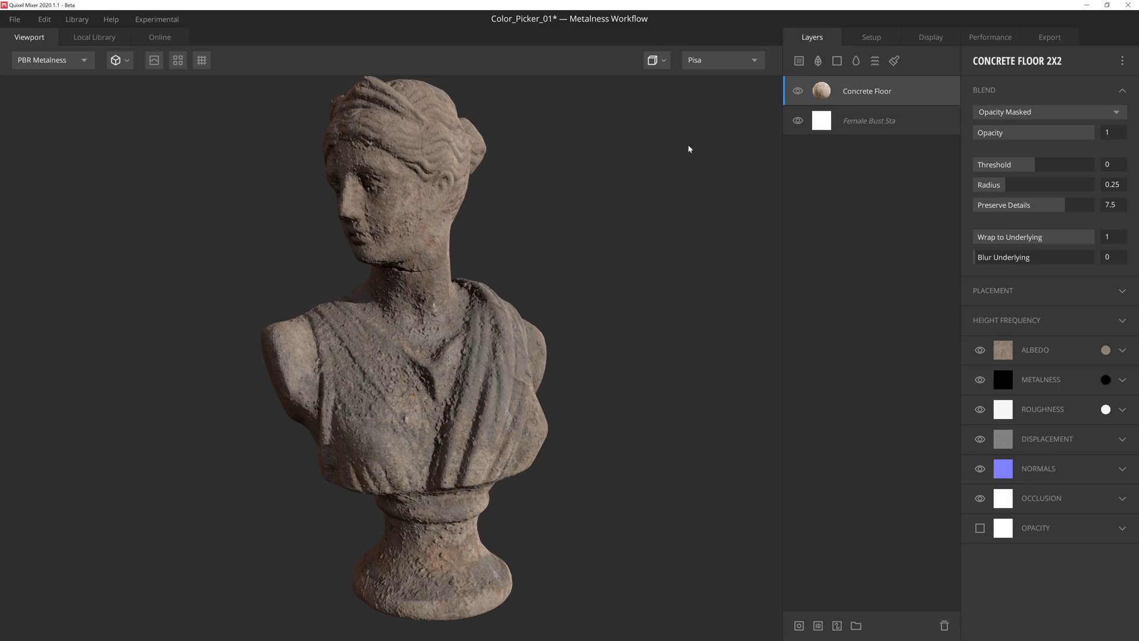
click(798, 91)
click(798, 91)
right_click(1107, 352)
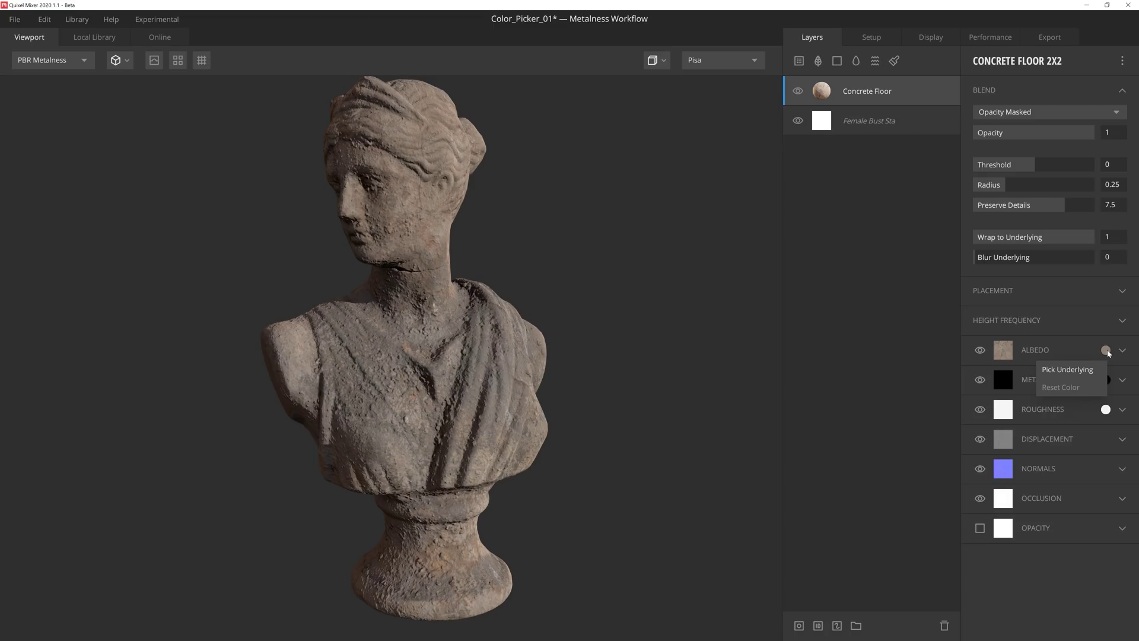
click(1074, 369)
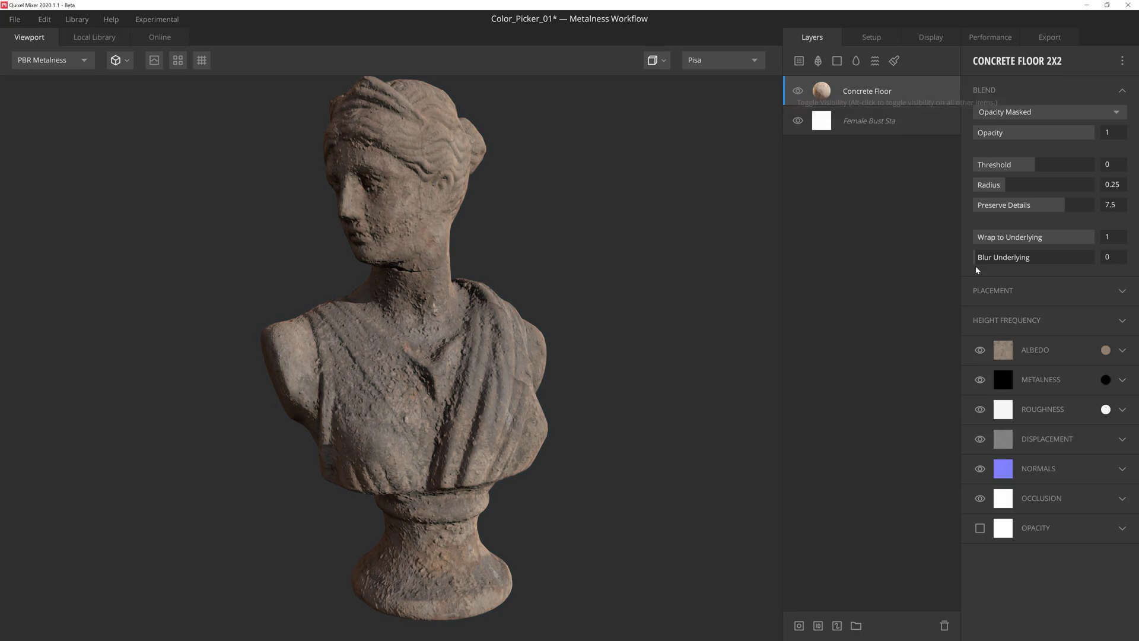
Step: Adjust the Concrete Floor layer's albedo color to the reddish brown 71412B and apply it
click(1106, 351)
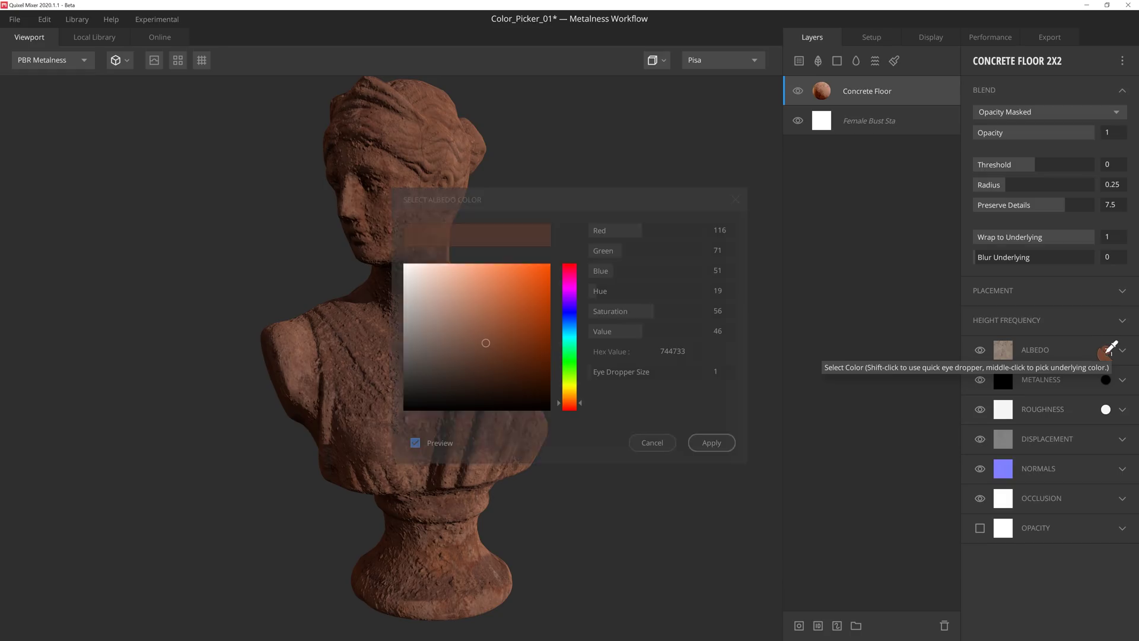
click(492, 344)
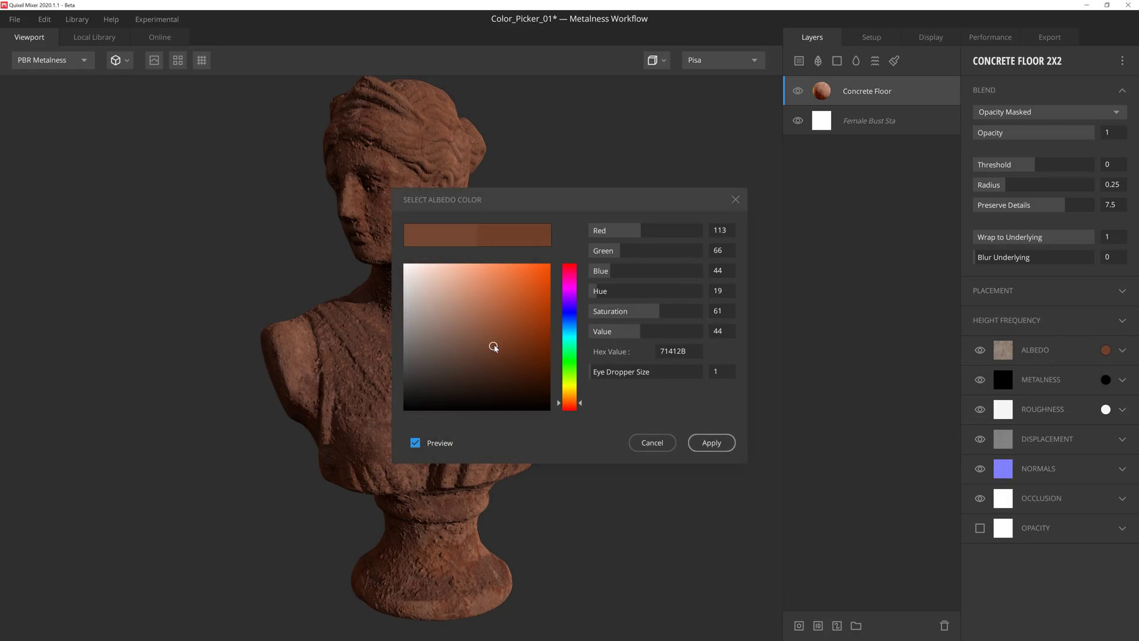
click(709, 443)
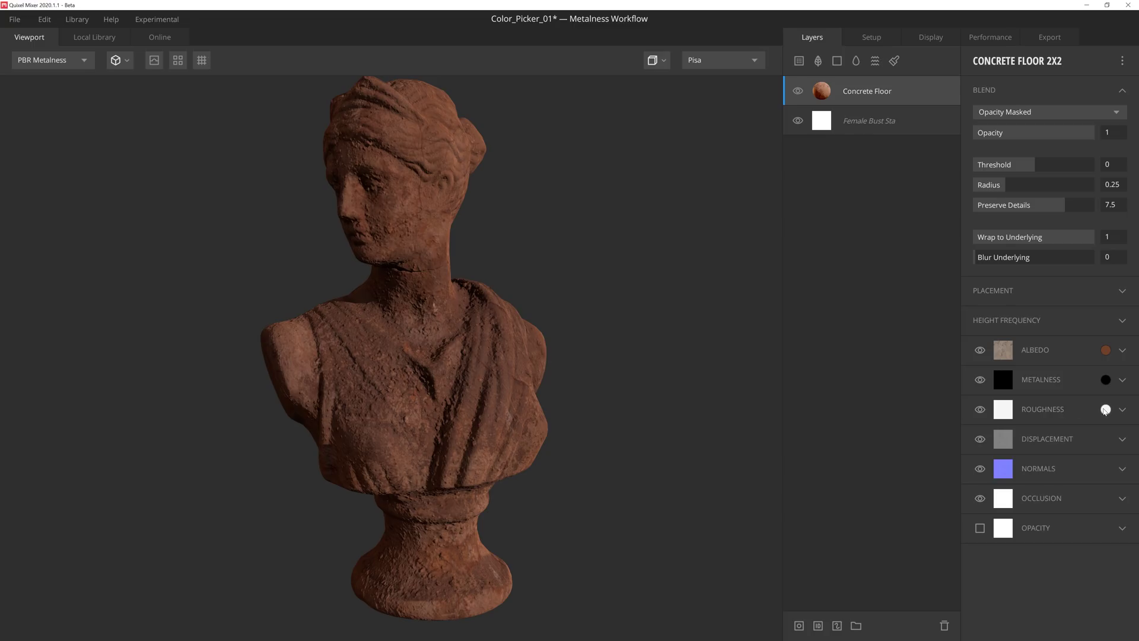
Step: Pick the underlying value for the Concrete Floor layer's roughness and compare the bust with the layer hidden and shown
middle_click(1105, 411)
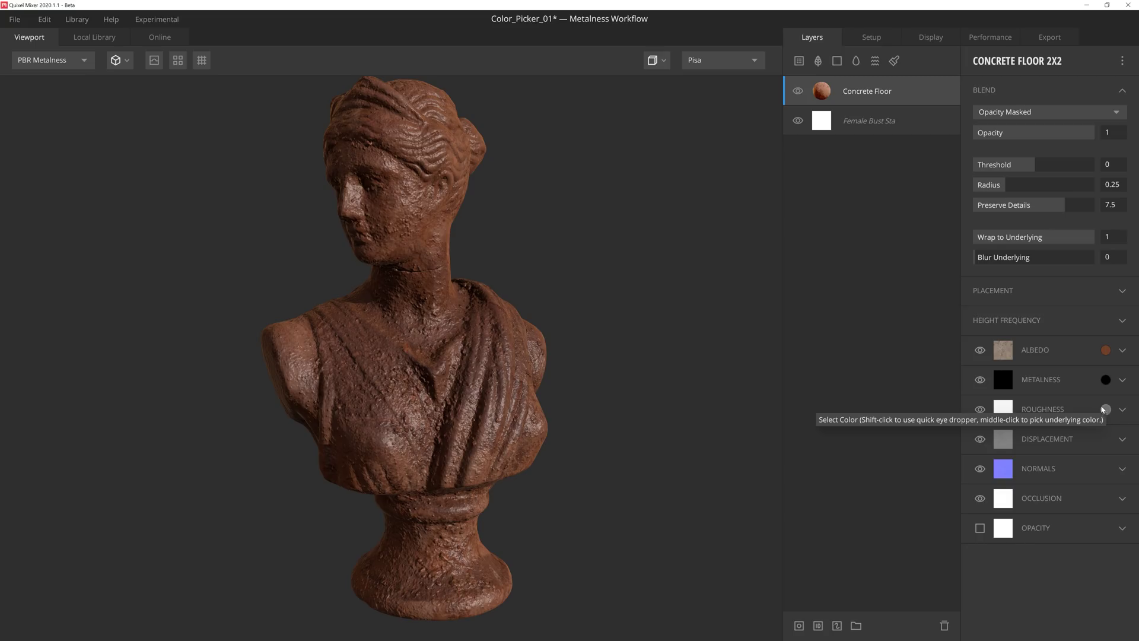
click(798, 91)
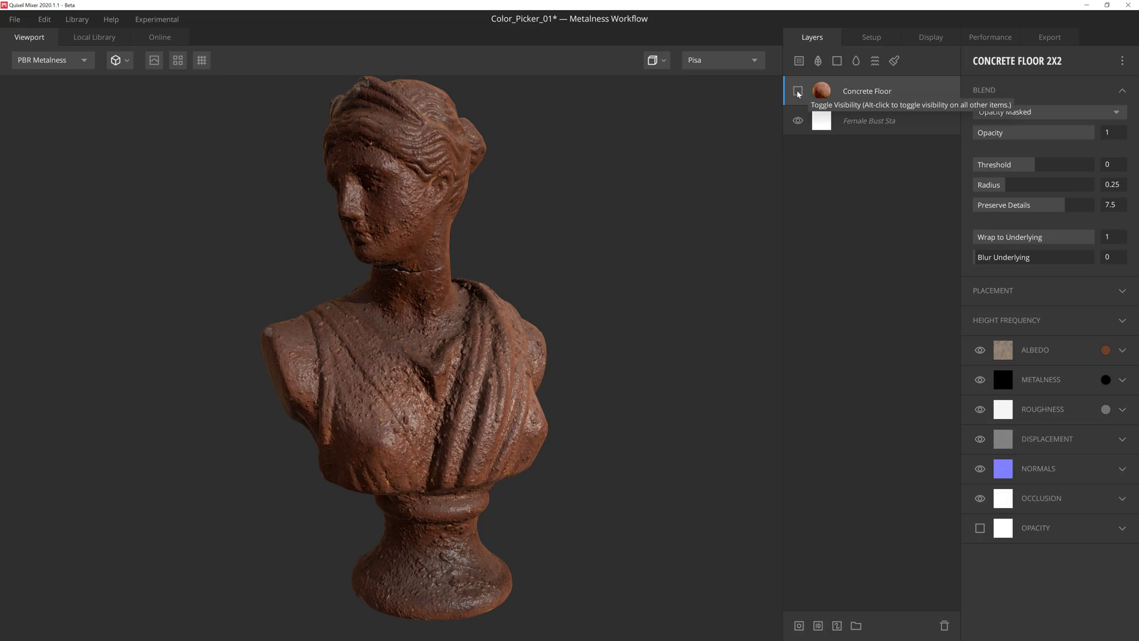
click(798, 92)
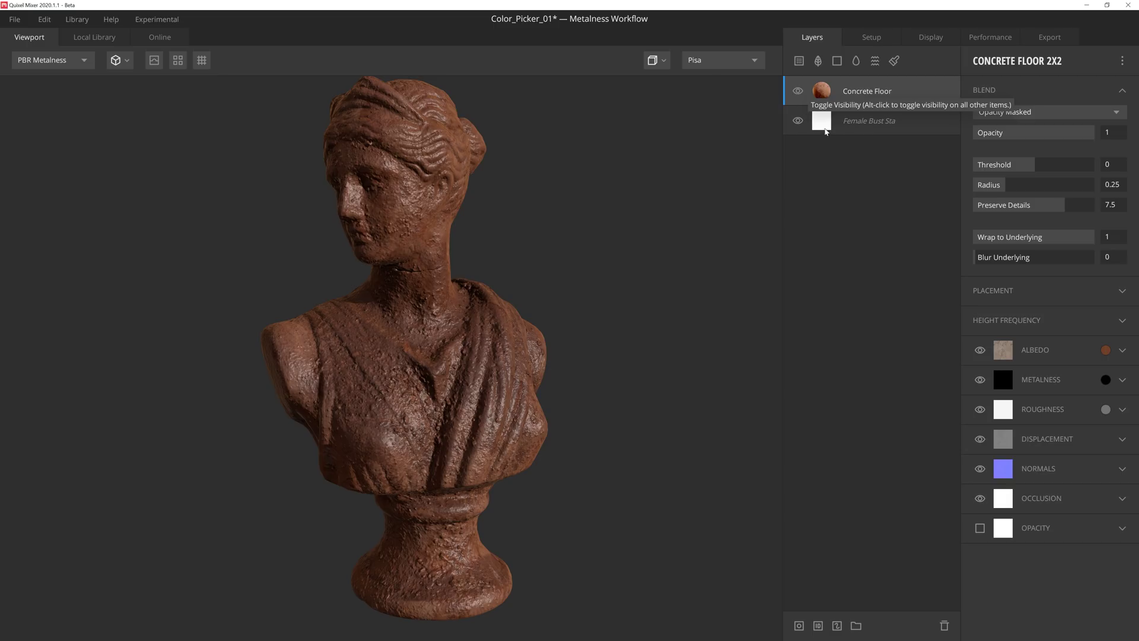
Step: Reset the Concrete Floor layer's albedo color
right_click(1107, 354)
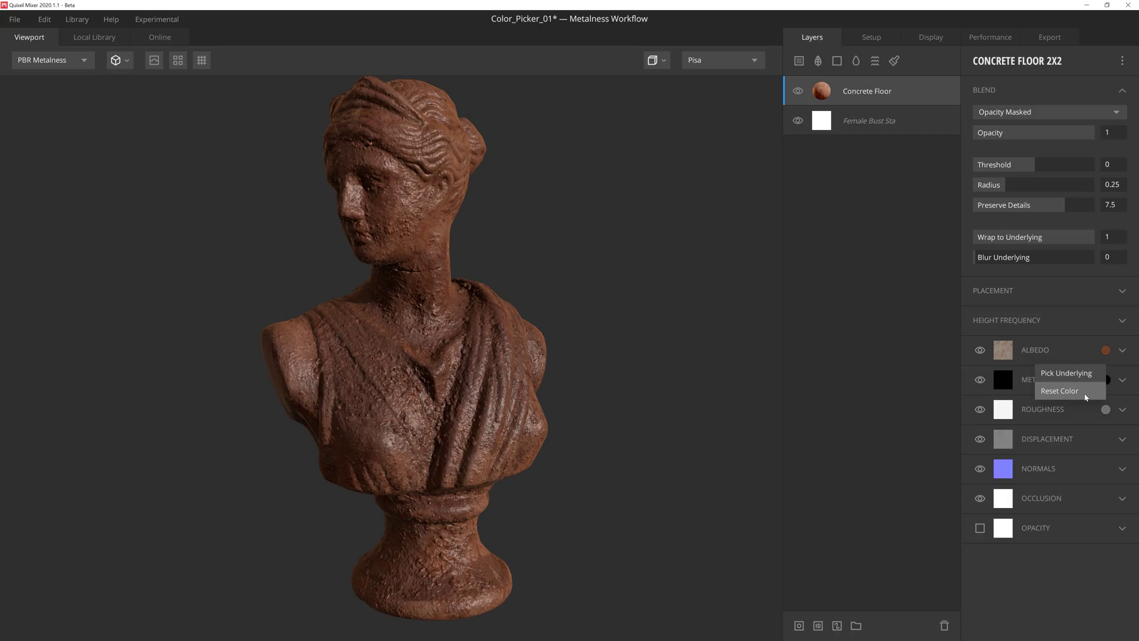
click(1086, 392)
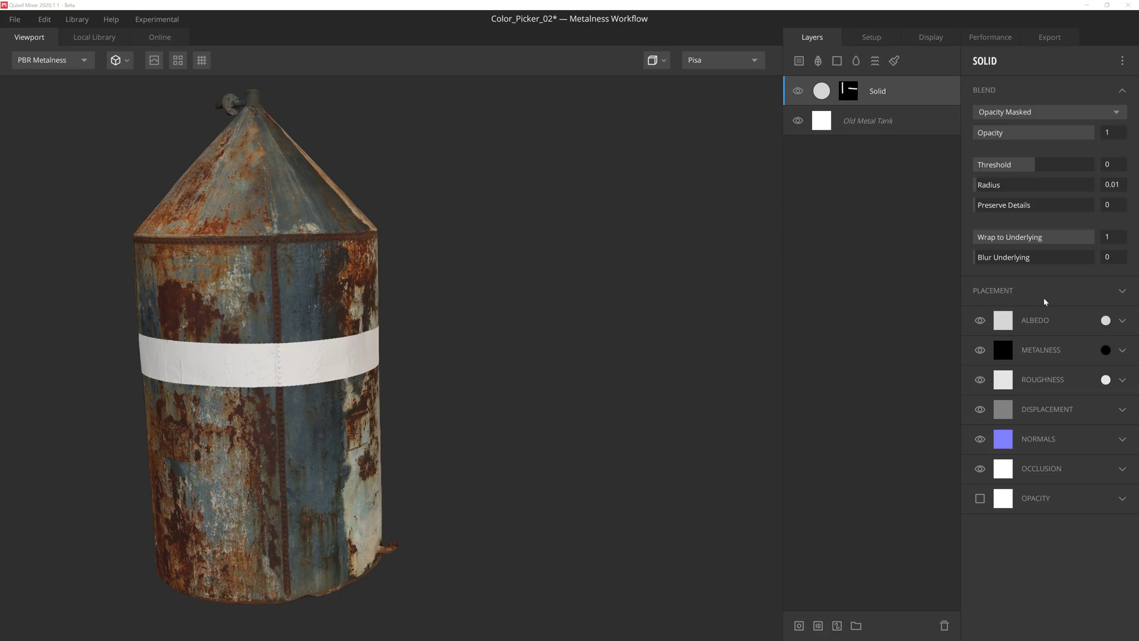
Step: Open the Solid layer's albedo color and sample several rust and paint tones from the metal tank with the eye dropper
click(1106, 321)
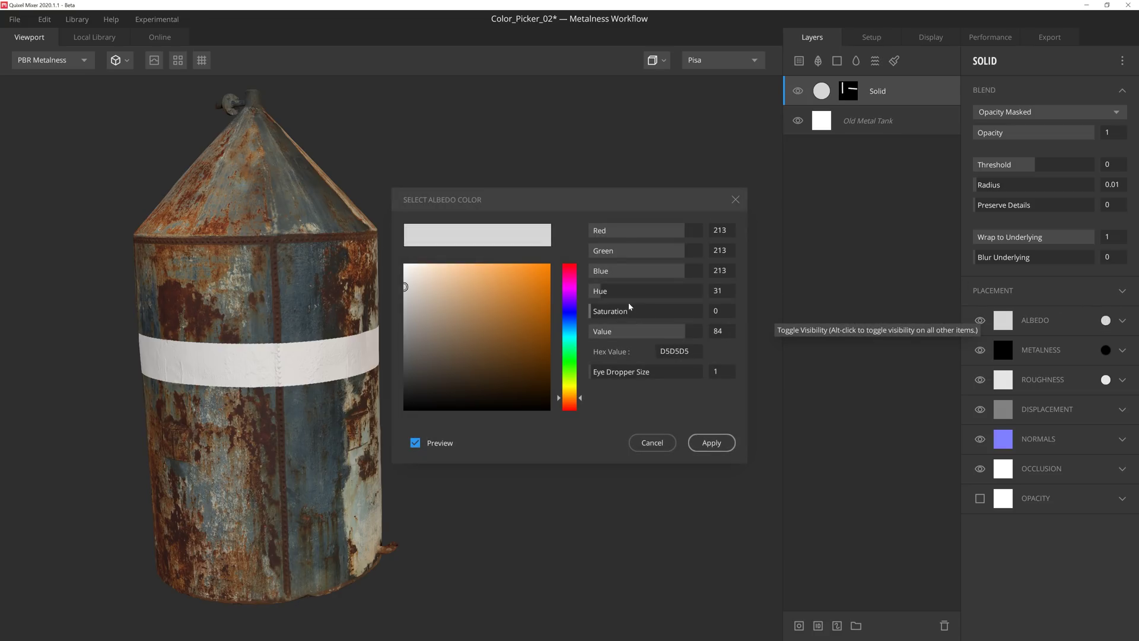
click(285, 264)
click(266, 221)
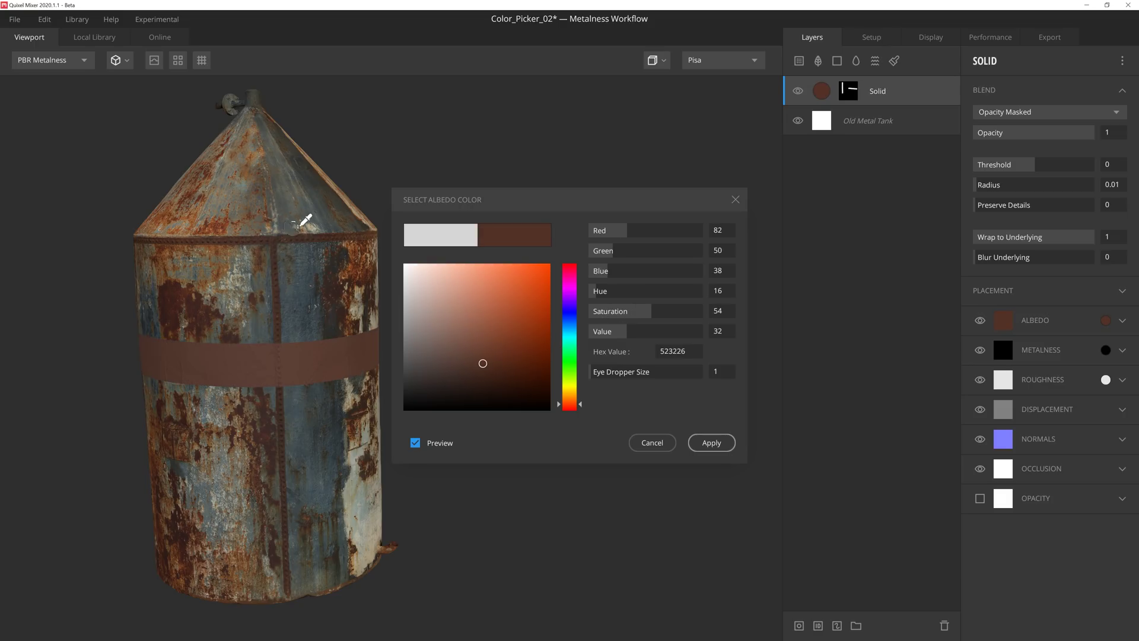
click(308, 256)
click(362, 495)
click(261, 507)
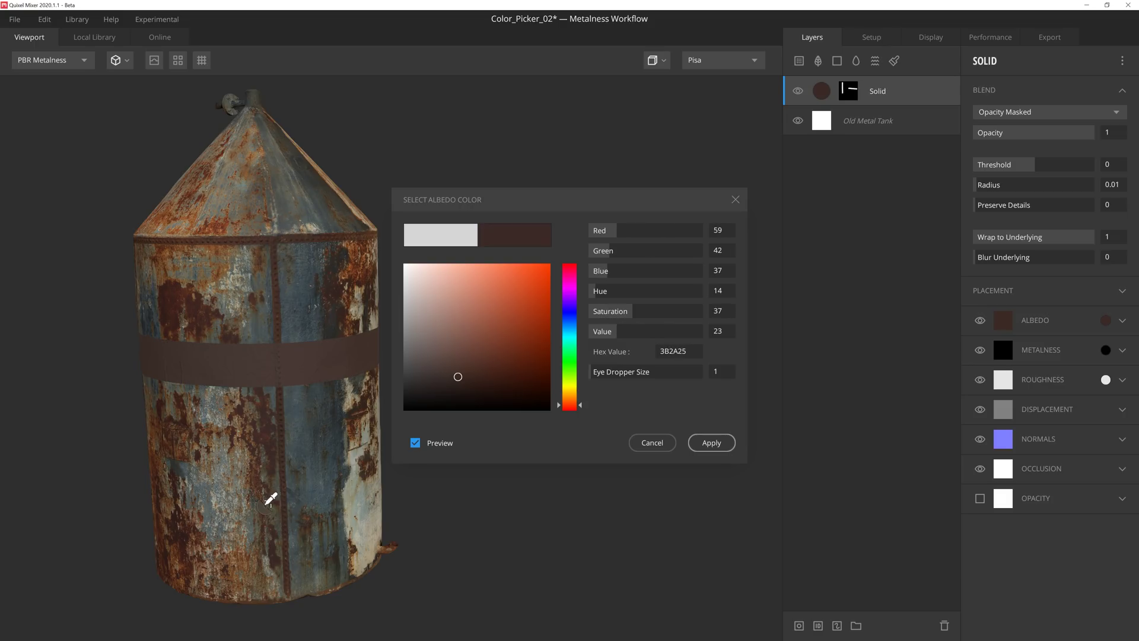
Step: Sample albedo colors for the Solid layer from the program's own interface, ending on the light grey E6E6E6
click(820, 181)
click(837, 64)
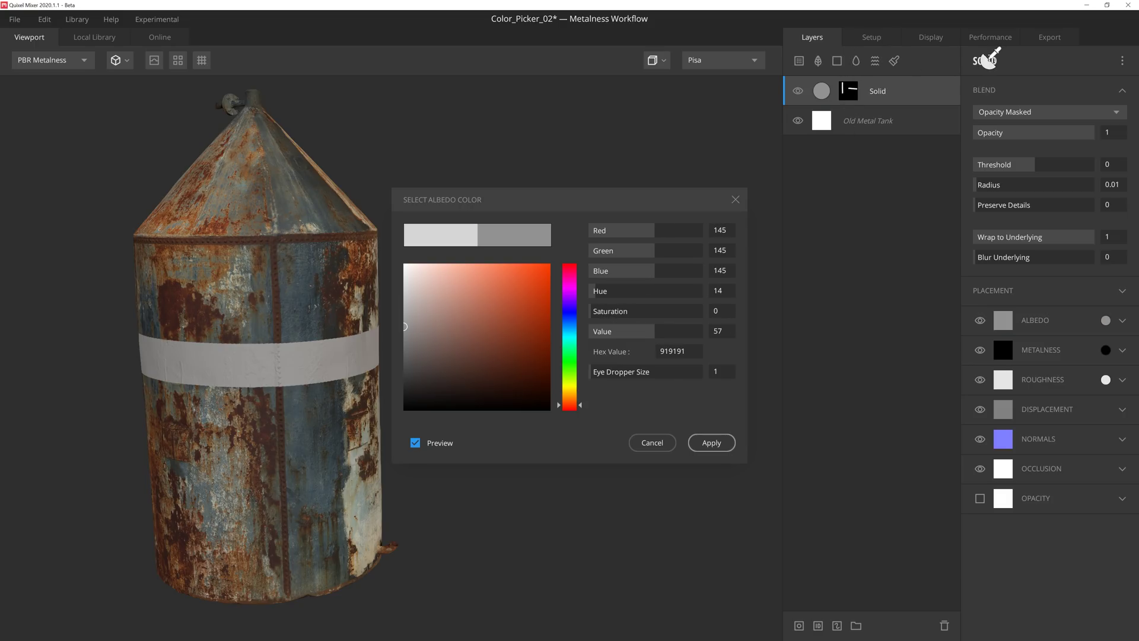
click(983, 62)
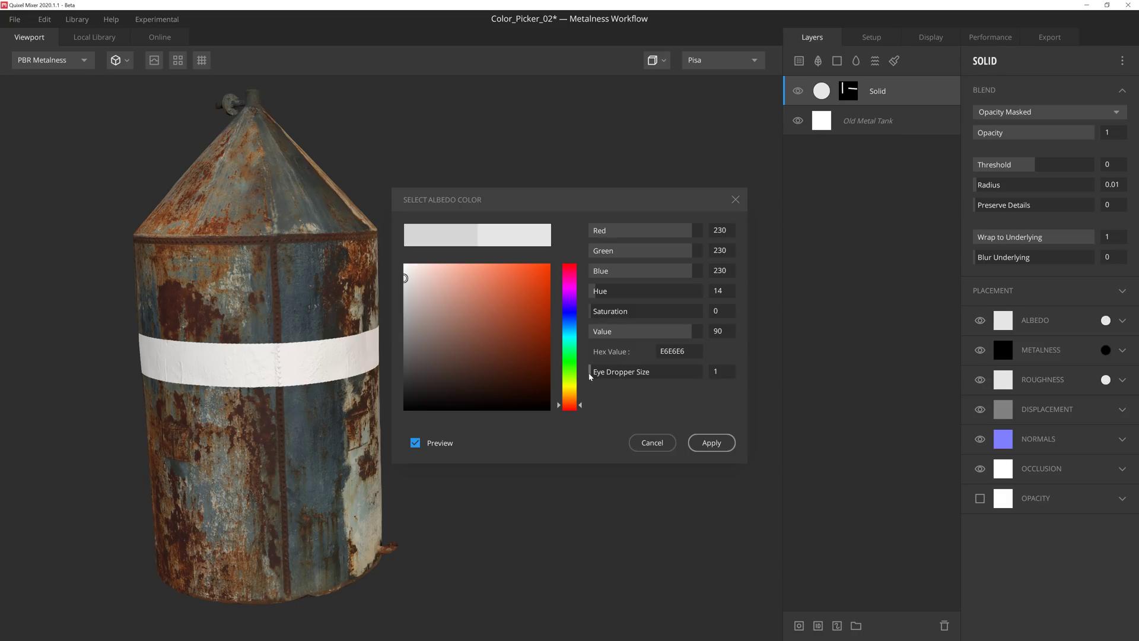
Step: Set the eye dropper size to 166 and sample averaged colors across the tank's upper body, ending on brown 543B2A
drag(593, 376, 629, 377)
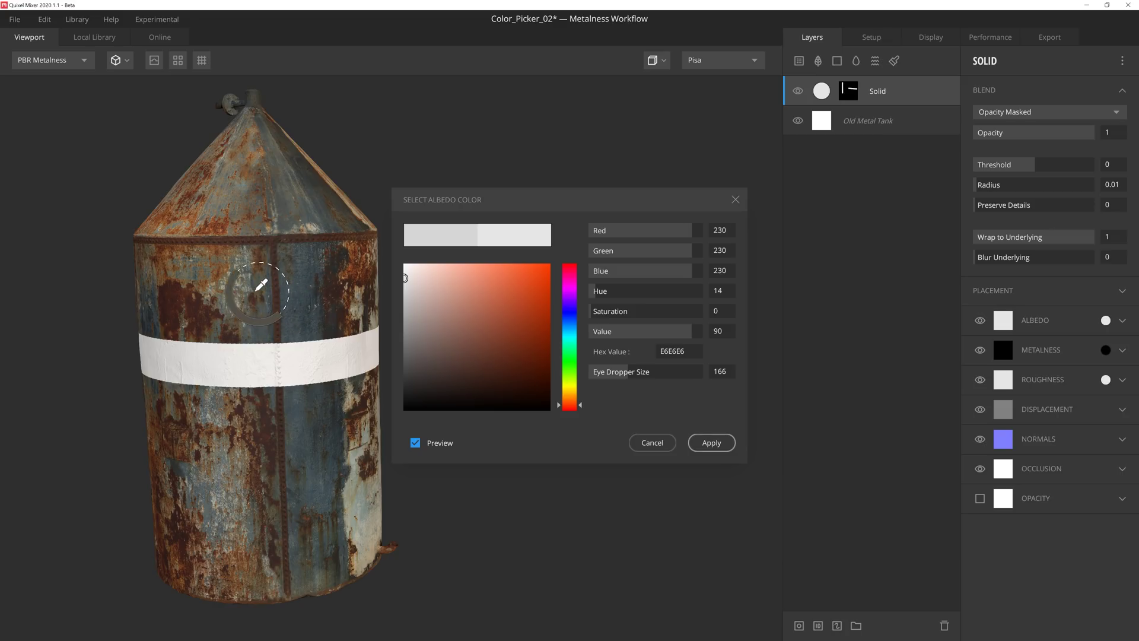
click(237, 291)
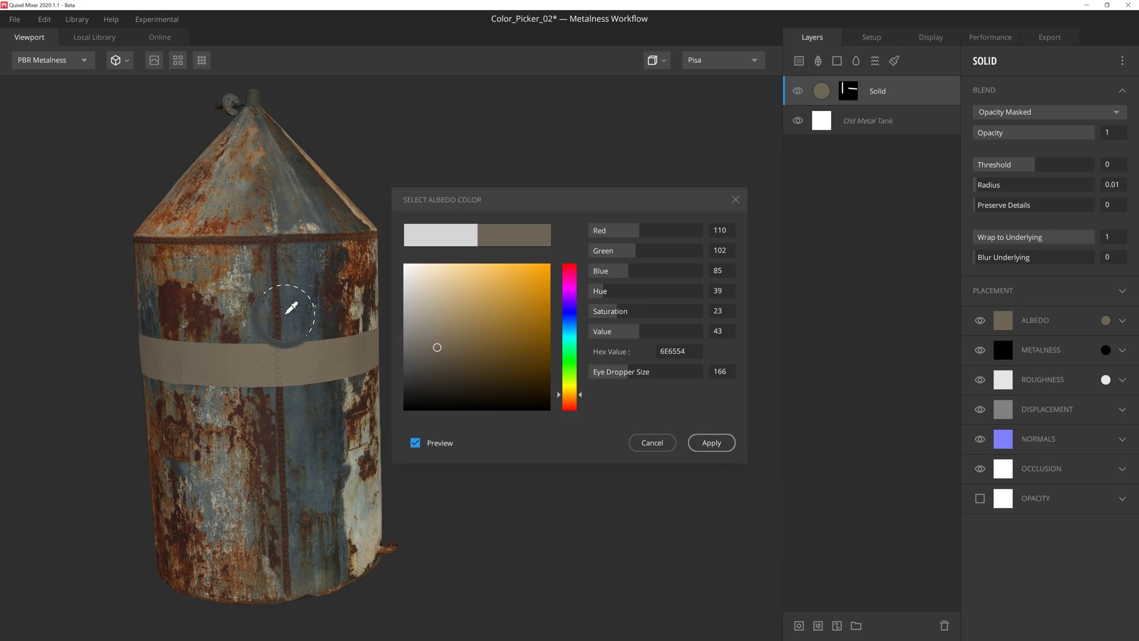
click(315, 299)
click(340, 280)
click(361, 264)
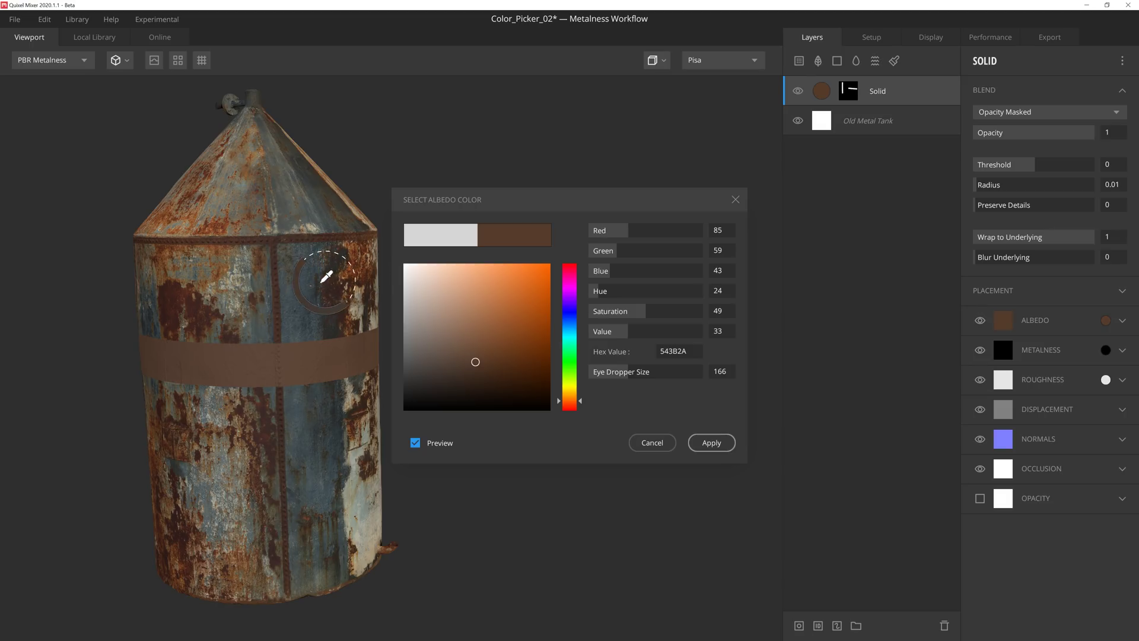
Step: Enlarge the eye dropper to 374 and sample an averaged albedo color around the tank's central seam above the stripe
scroll(277, 324, up, 3)
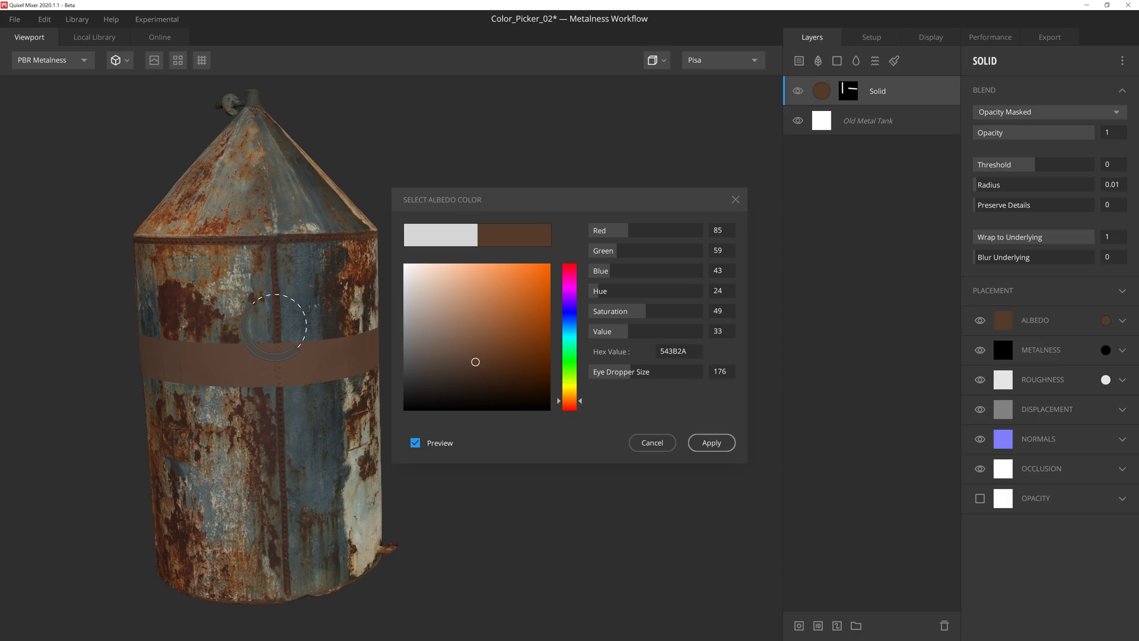
scroll(277, 323, up, 10)
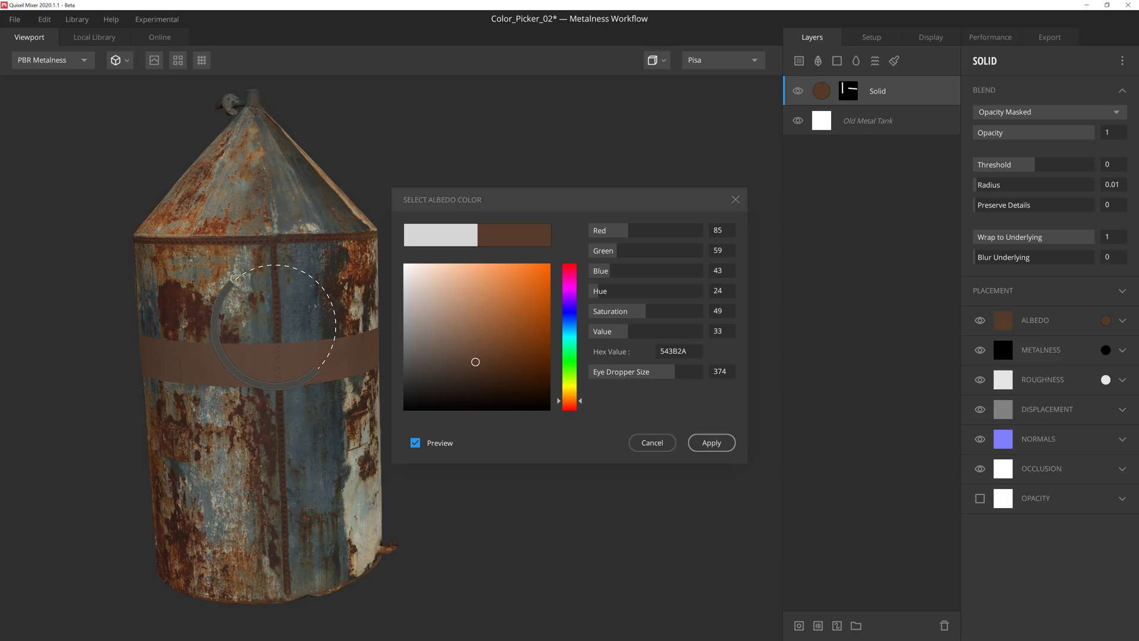
click(279, 318)
Step: Shrink the eye dropper and resample the albedo color at the tank's central seam
scroll(277, 323, down, 16)
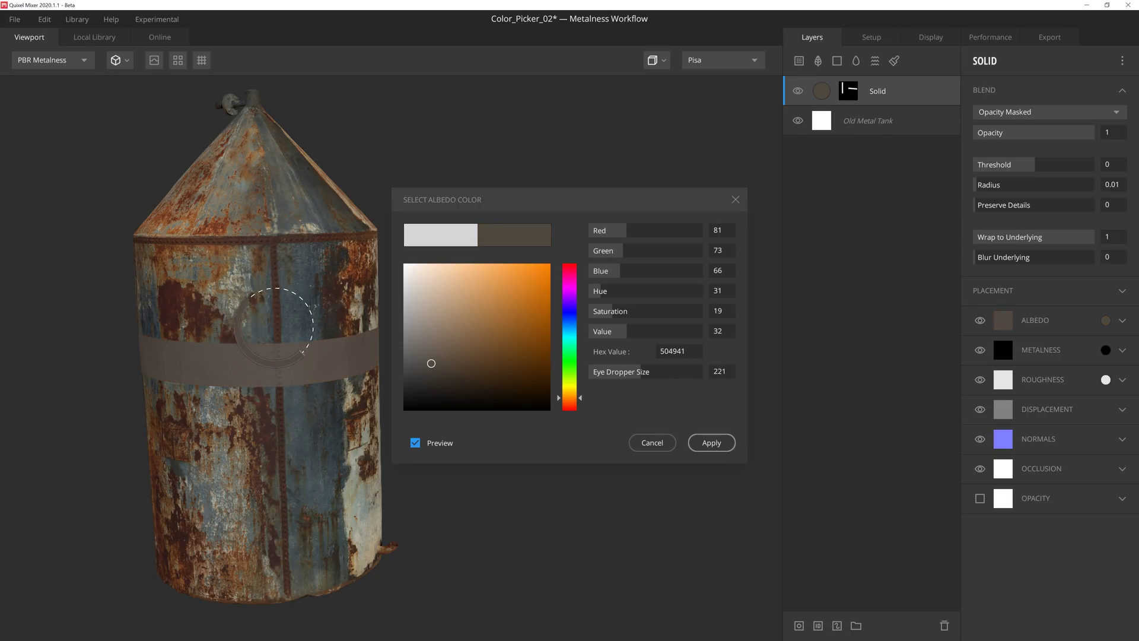
scroll(277, 323, down, 2)
click(280, 318)
Step: Enlarge the eye dropper to 347 and sample the averaged tank color for the Solid layer's albedo
scroll(277, 325, up, 5)
scroll(281, 320, up, 11)
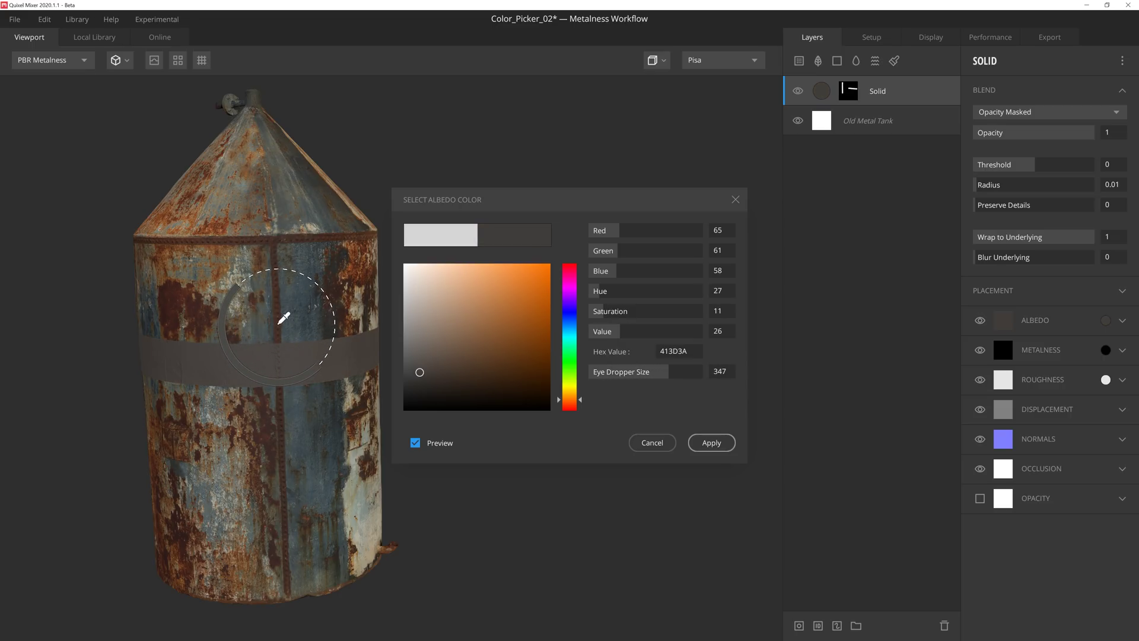
click(285, 318)
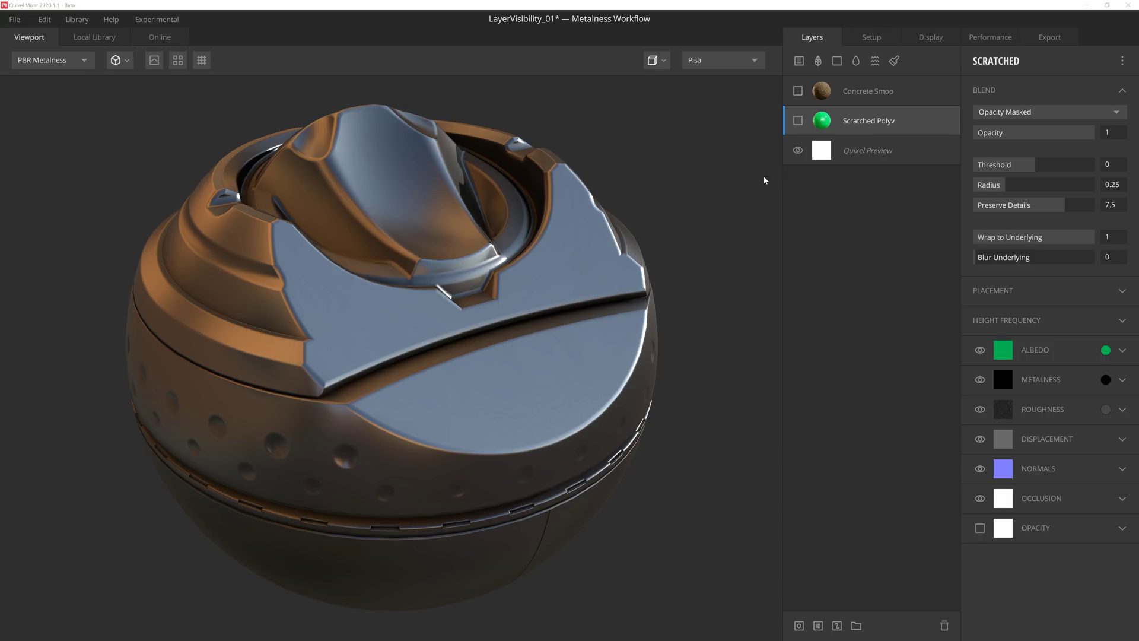
Step: Show the Scratched Polyv layer and disable its albedo, metalness, displacement, normals and occlusion channels, keeping only roughness
click(798, 121)
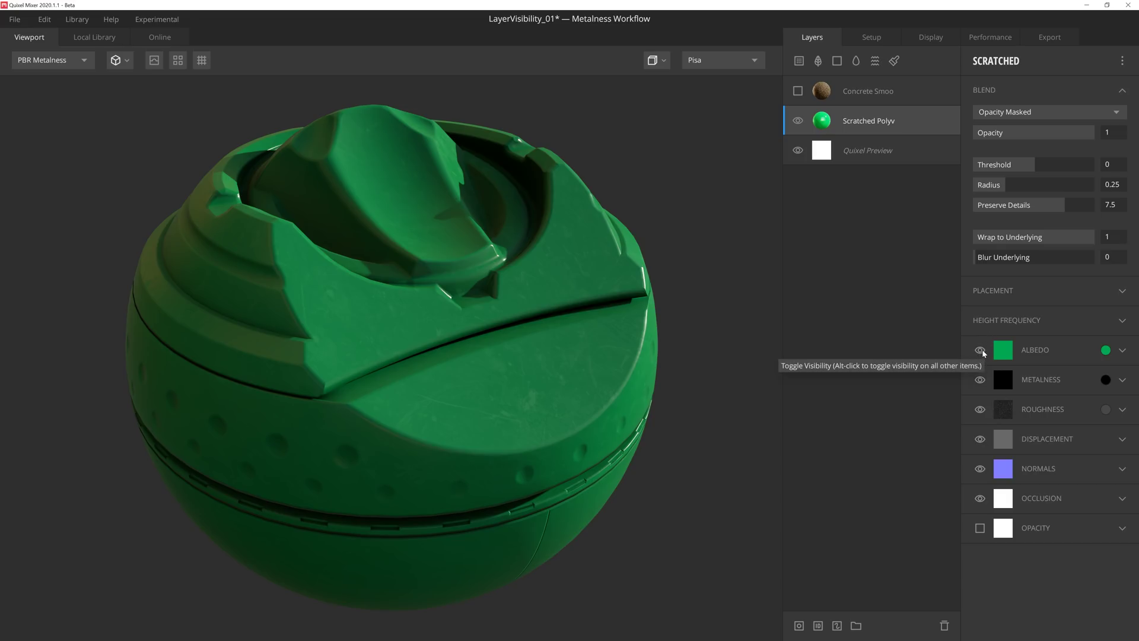
click(980, 351)
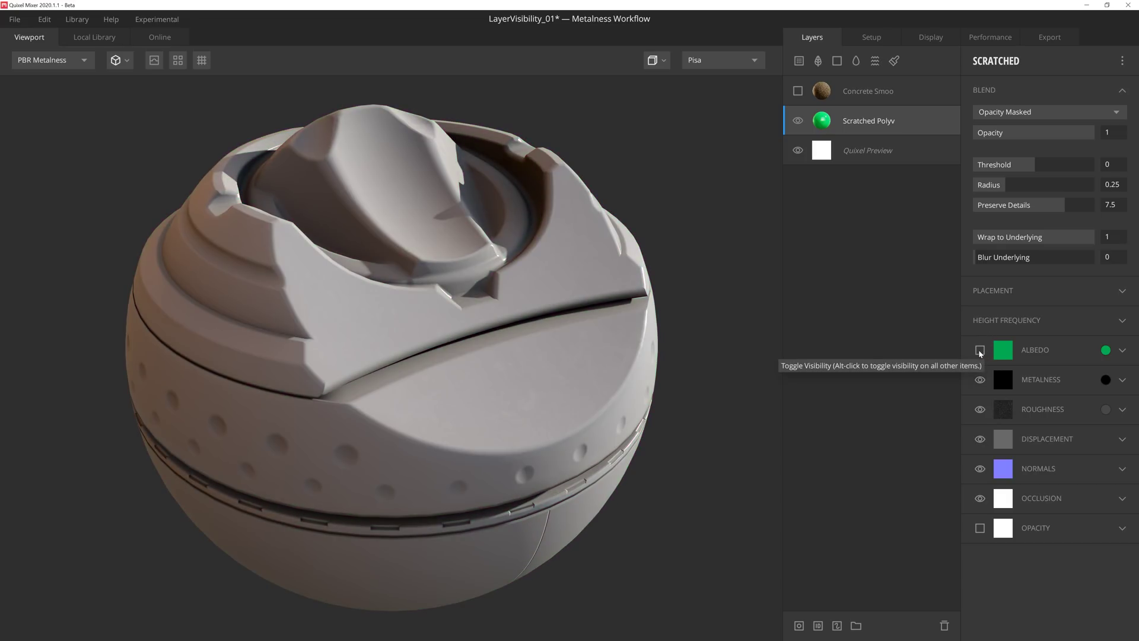
click(981, 379)
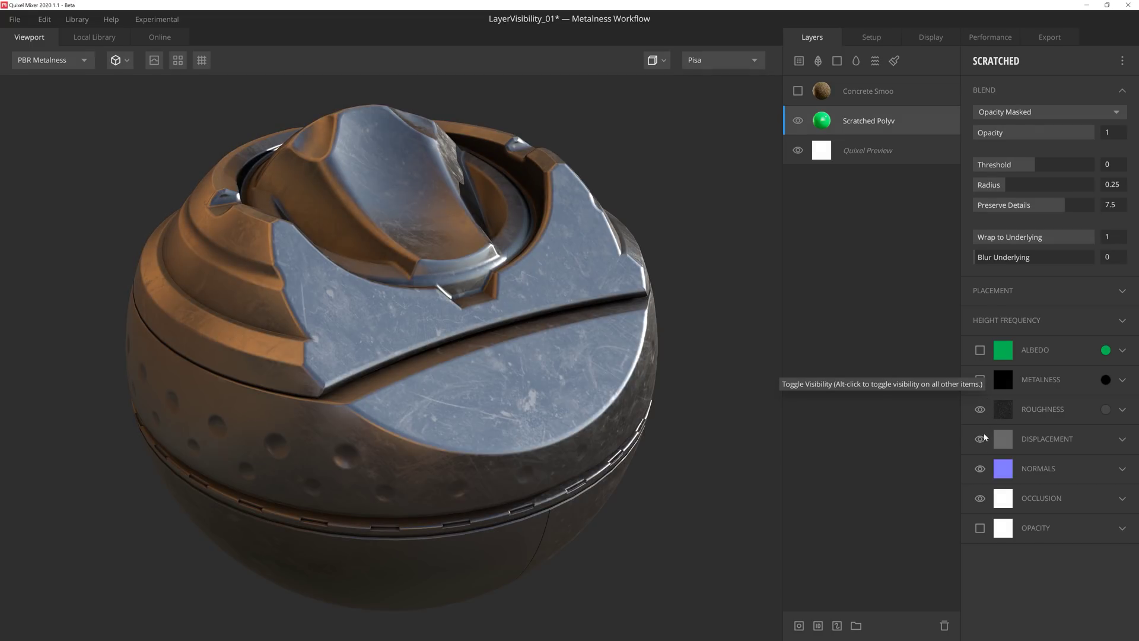
click(980, 439)
click(980, 468)
click(982, 499)
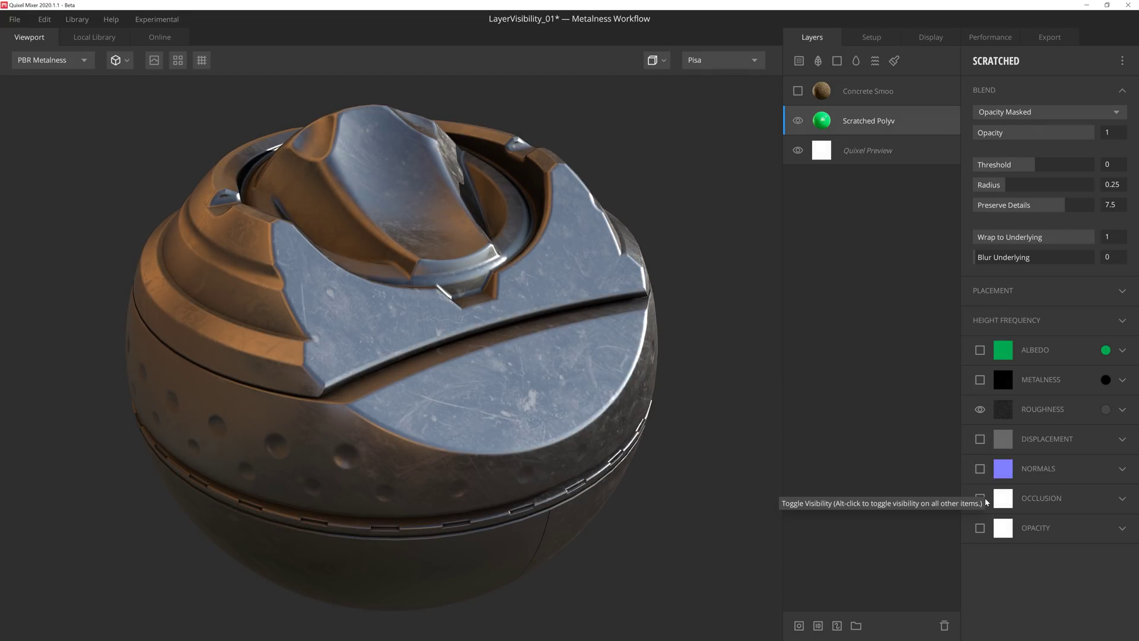
Step: Adjust the Scratched layer's box projection to a scale of 1.108, an angle of about -50.55° and a tilt of about 65.95°
mouse_move(617, 409)
mouse_down()
mouse_move(570, 362)
mouse_move(629, 386)
mouse_move(601, 395)
mouse_up()
click(1050, 290)
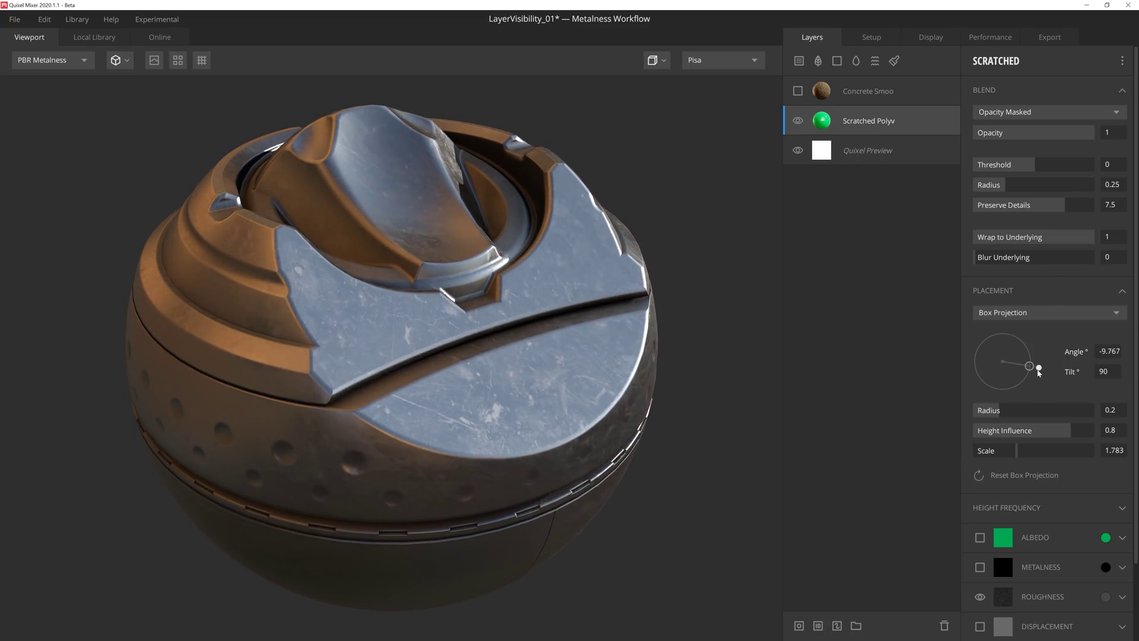
drag(1022, 449, 1002, 451)
drag(1019, 382, 1015, 376)
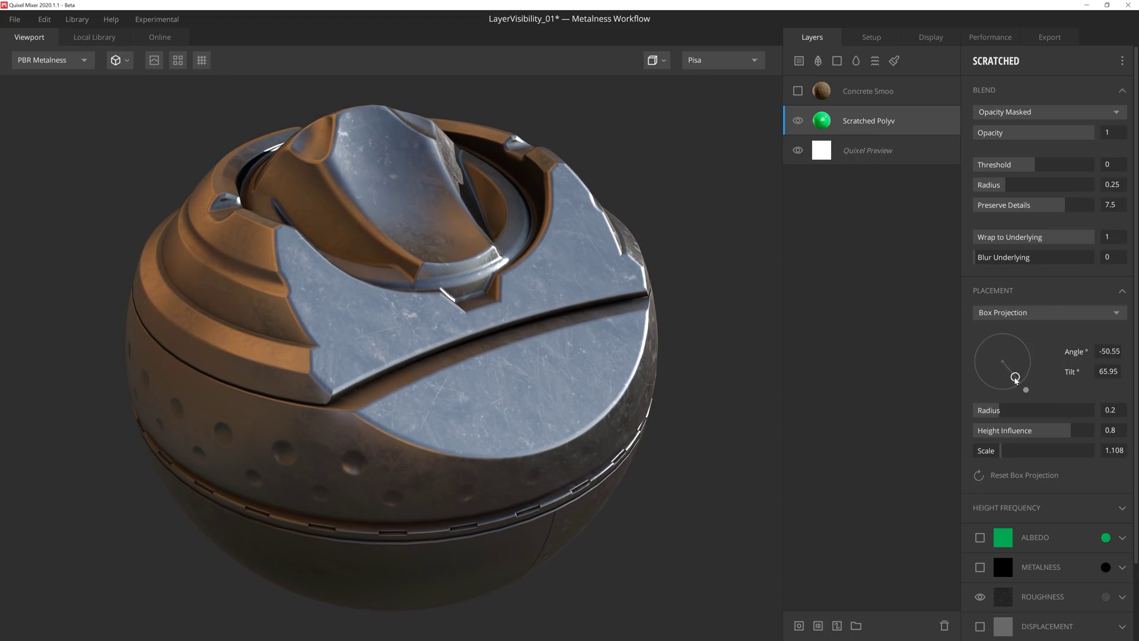
Step: Show the Concrete Smooth layer and disable its albedo, metalness, roughness, displacement and occlusion channels, keeping only normals
click(797, 91)
click(867, 90)
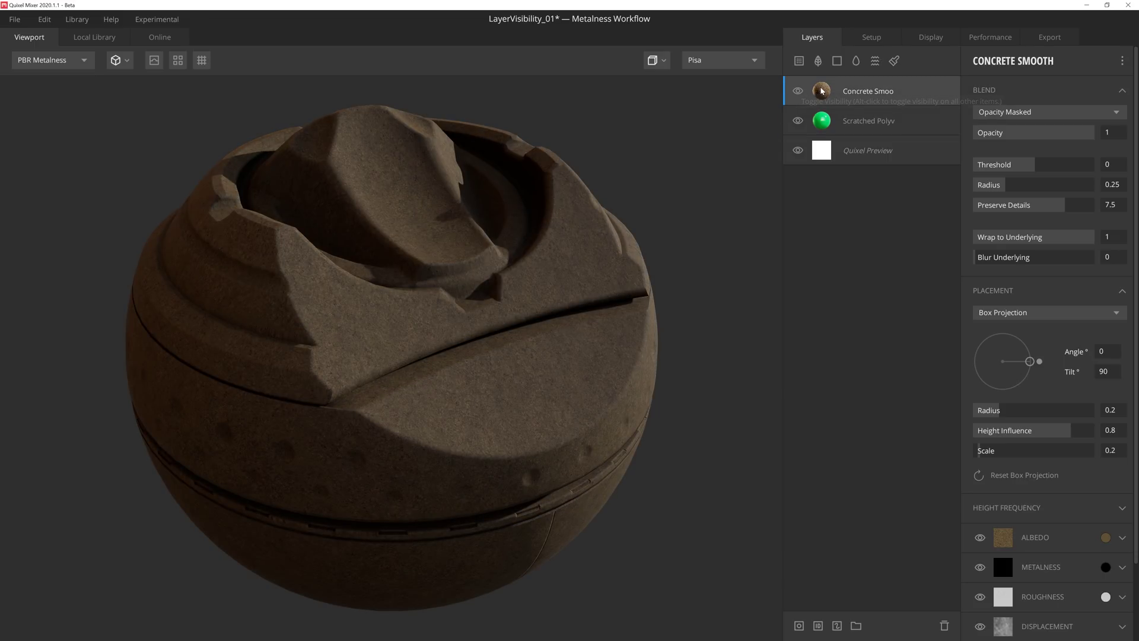
click(980, 537)
click(980, 567)
click(980, 597)
click(980, 626)
scroll(980, 617, down, 2)
click(980, 614)
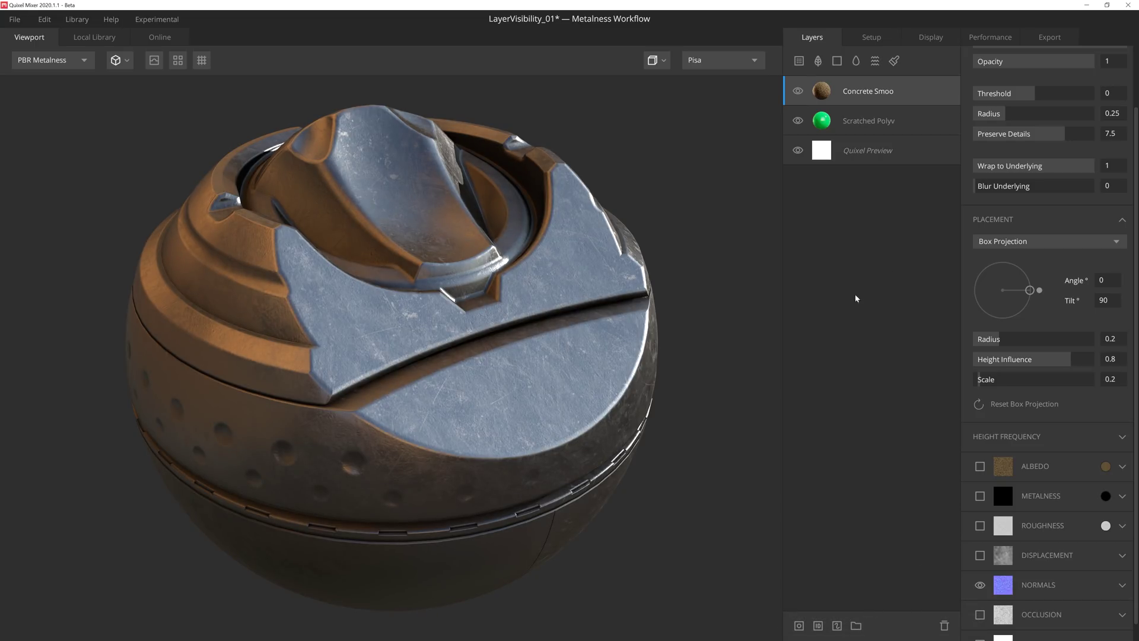
Step: Adjust the rotation and scale of the Concrete Smooth layer's box projection
mouse_move(1038, 290)
mouse_down()
mouse_move(1031, 309)
mouse_move(1039, 299)
mouse_up()
drag(979, 380, 981, 384)
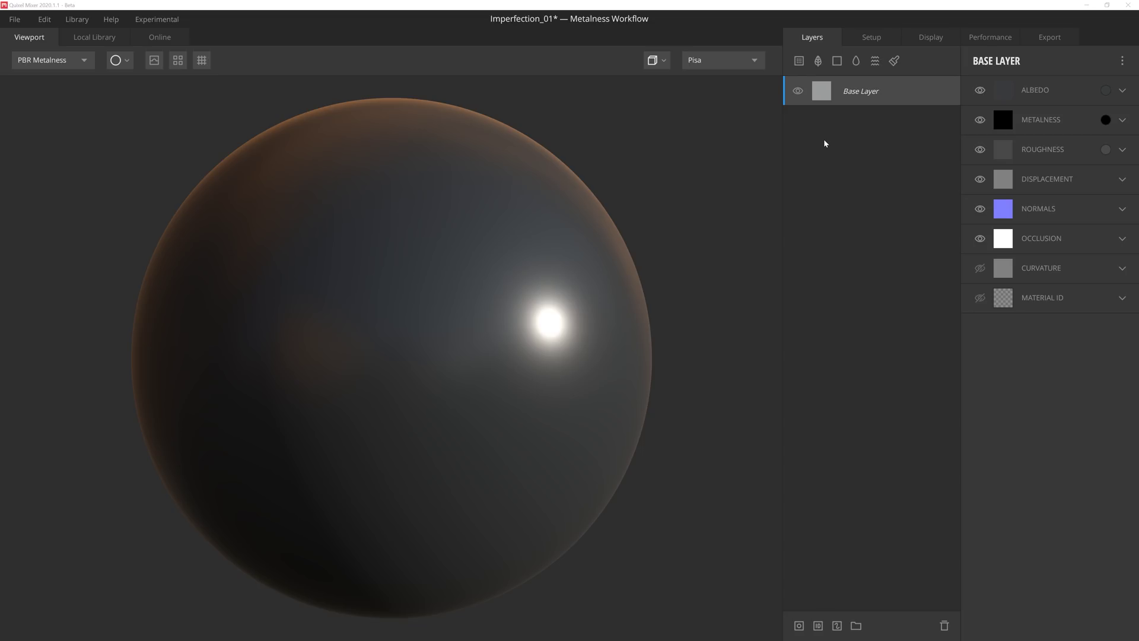
Step: Add a Grunge imperfection from the local library as a layer above the base layer and reduce its tiling repetitions
click(799, 61)
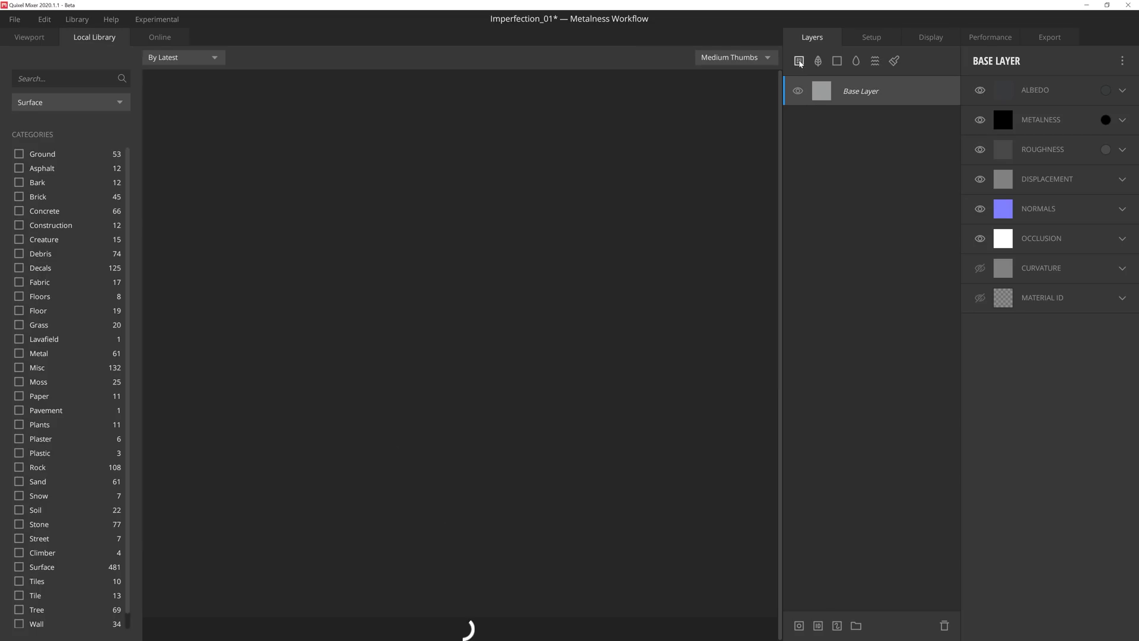
click(102, 106)
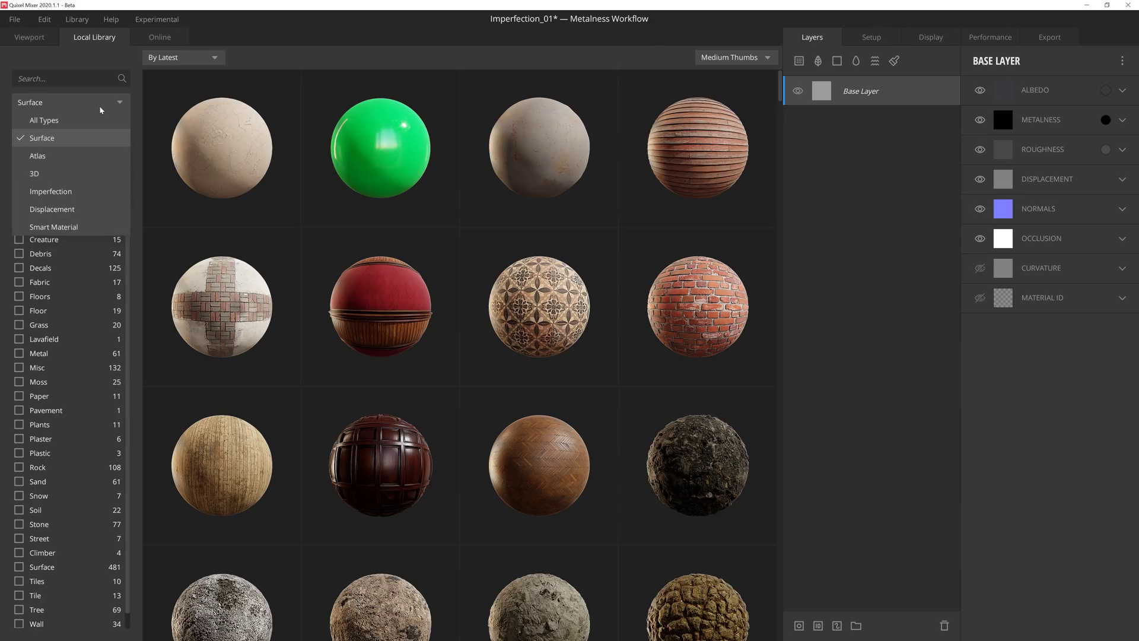
click(87, 191)
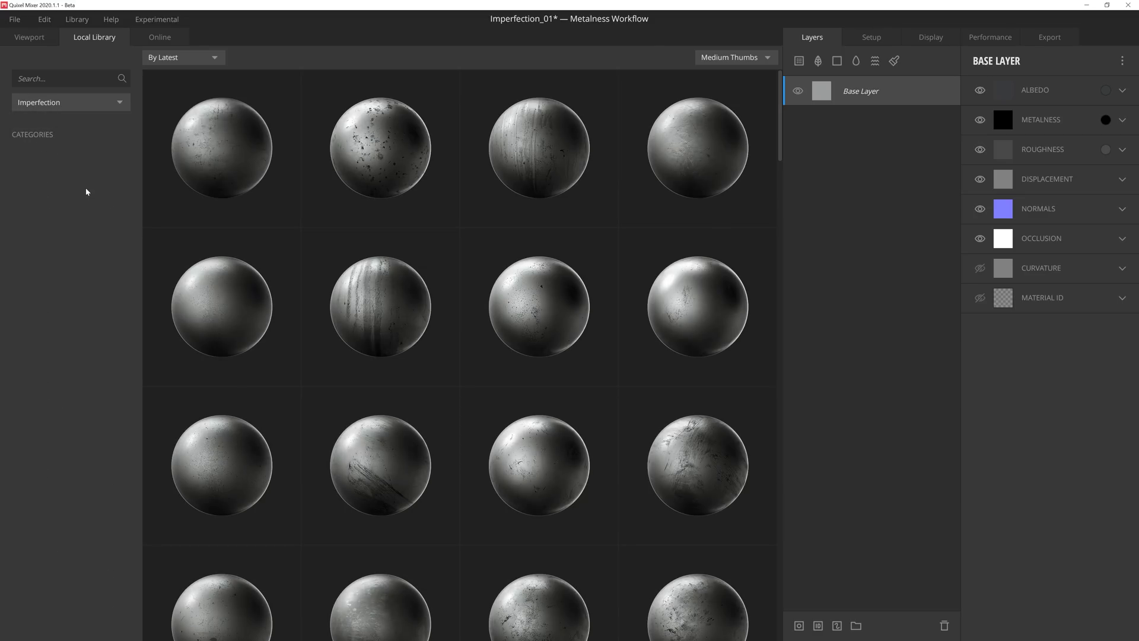
scroll(380, 249, down, 5)
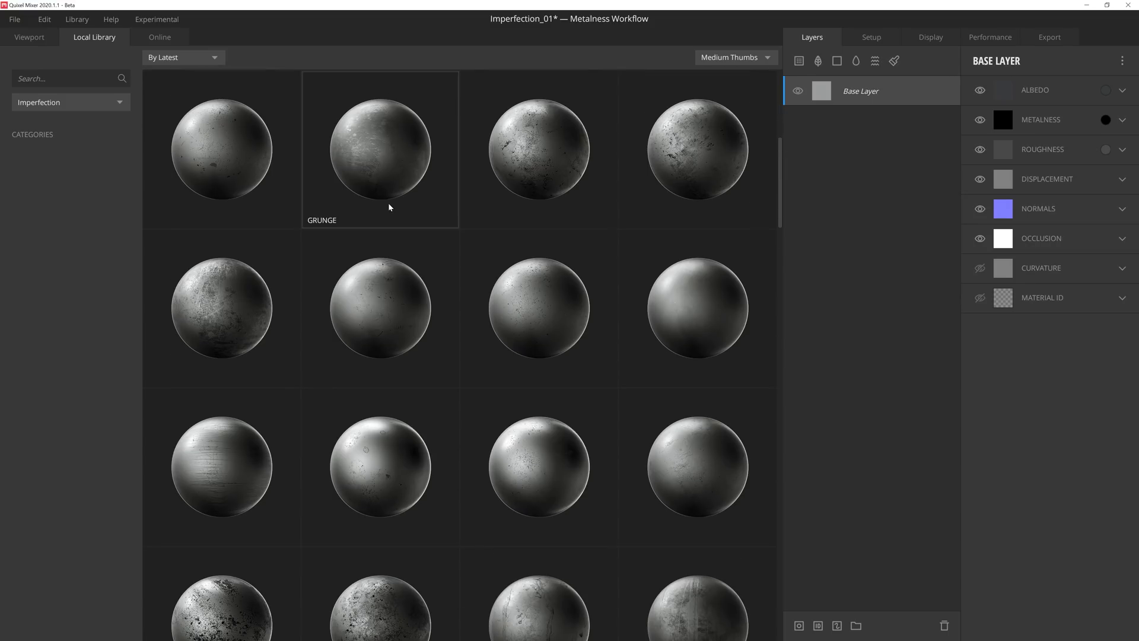
click(236, 291)
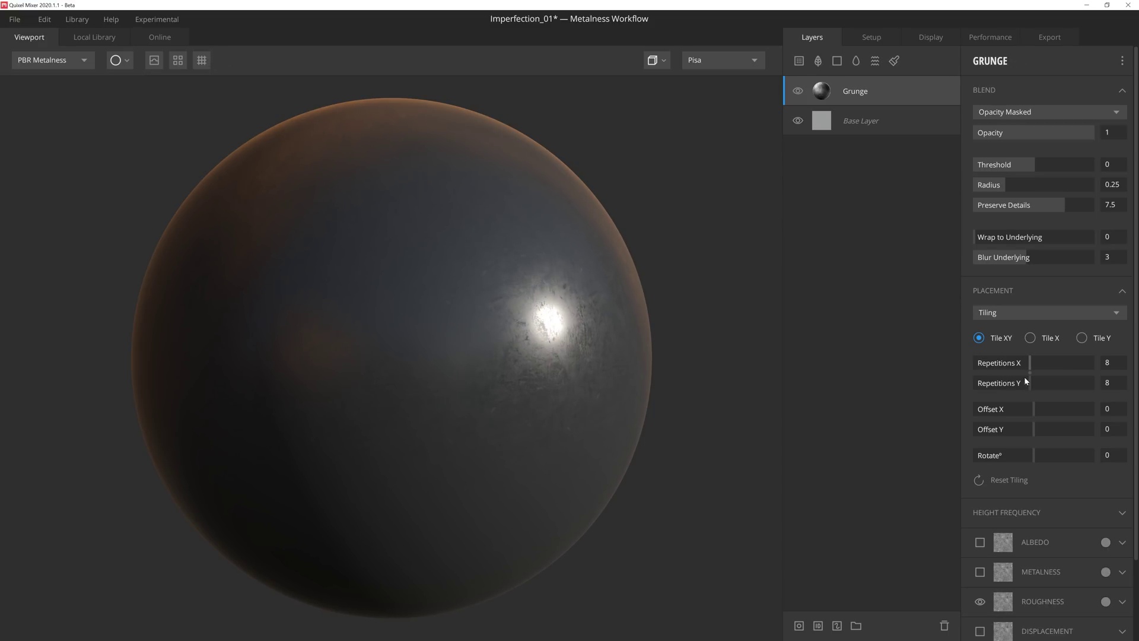
mouse_move(1034, 372)
mouse_down()
mouse_move(1014, 375)
mouse_move(1024, 372)
mouse_up()
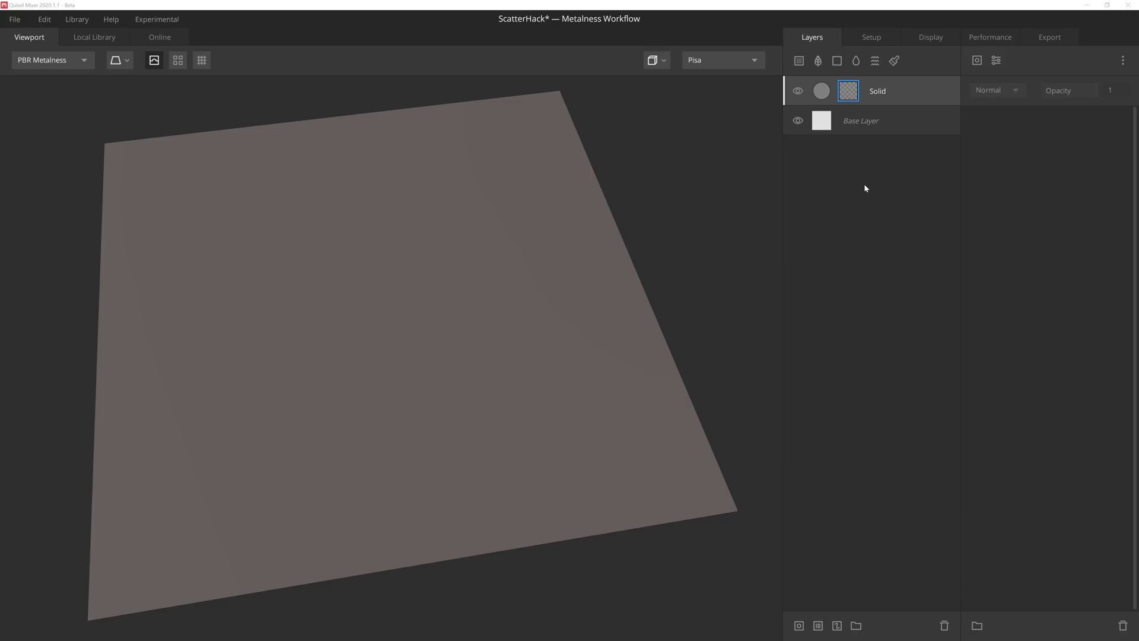
Step: Add a Map component to the Solid layer's mask and set its source to Library Asset
click(977, 61)
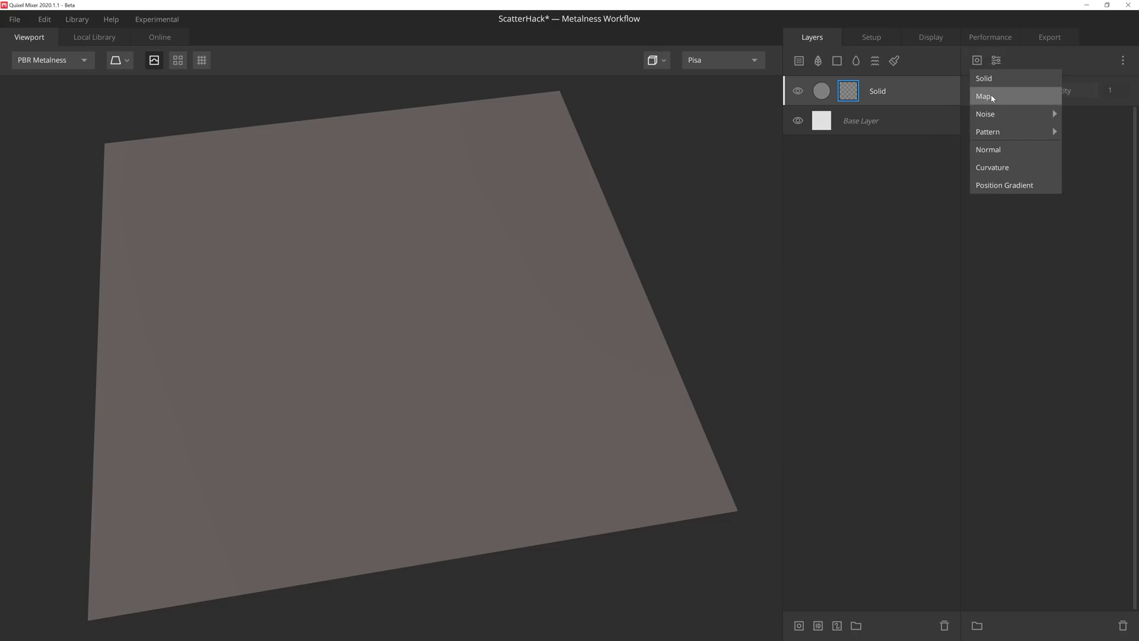
click(991, 96)
click(1045, 158)
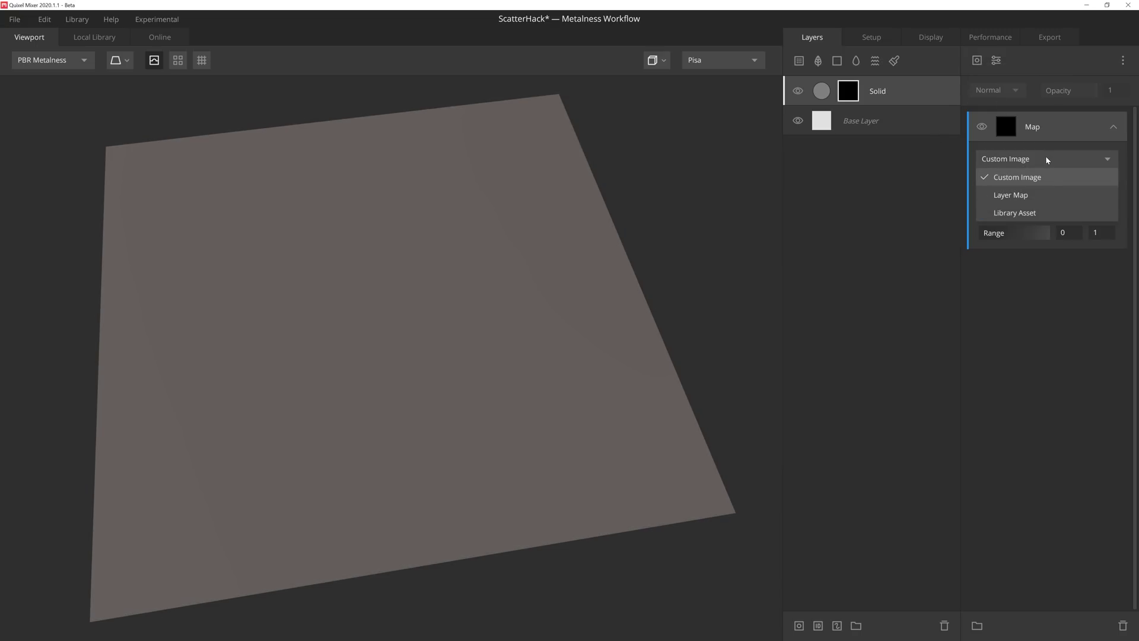
click(1047, 212)
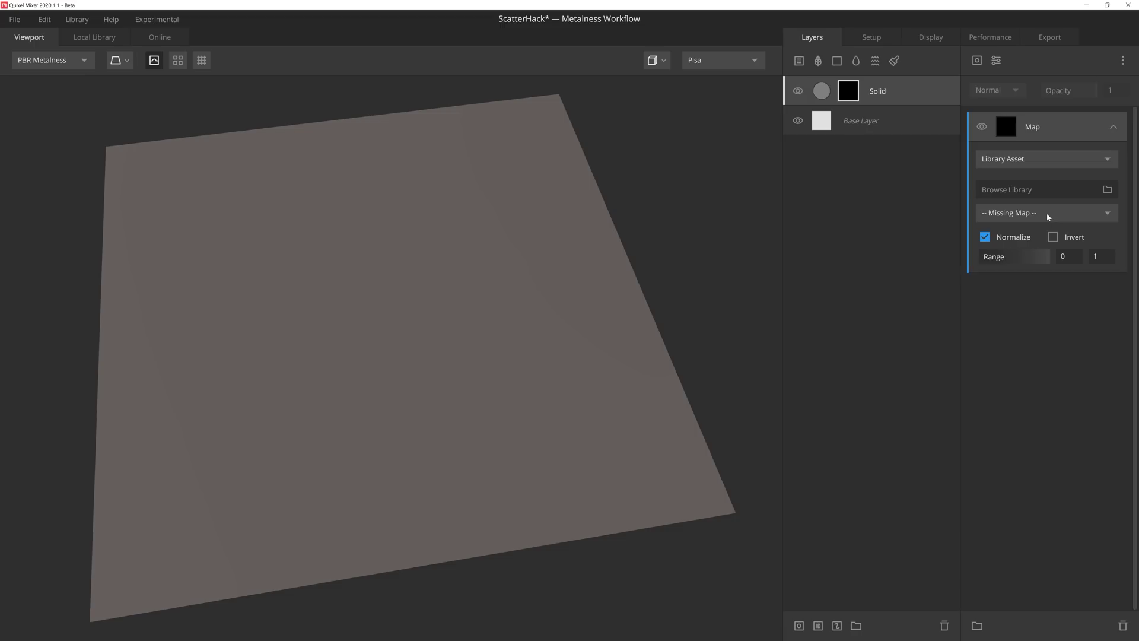
Step: Search the local library's Atlas assets for "rope" and assign Old Rope to the mask's map
click(1108, 189)
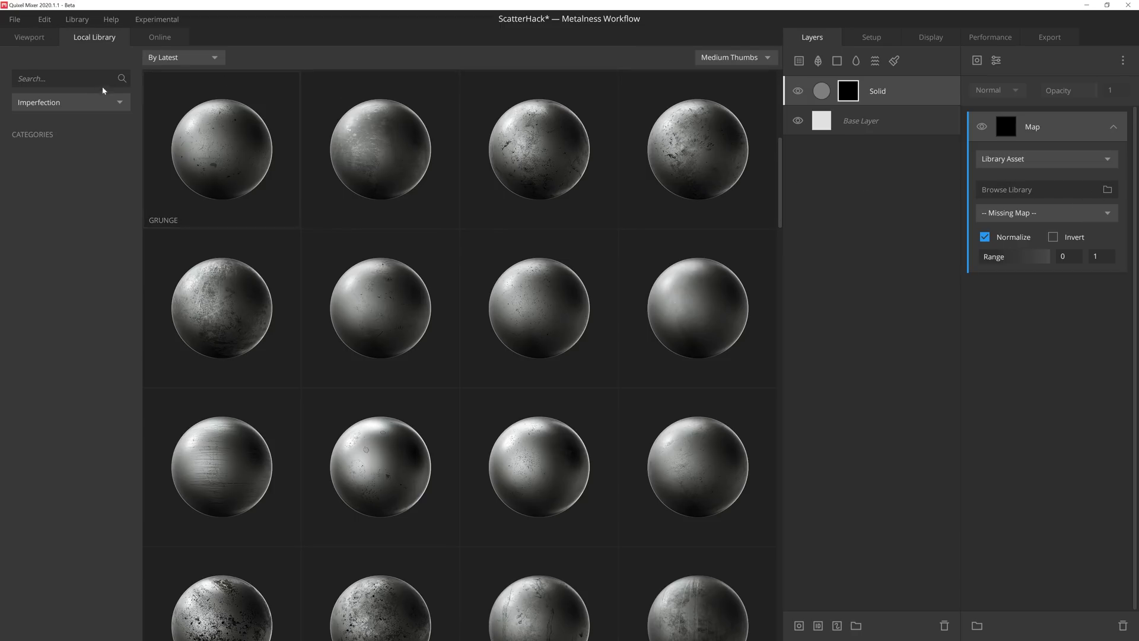
click(84, 100)
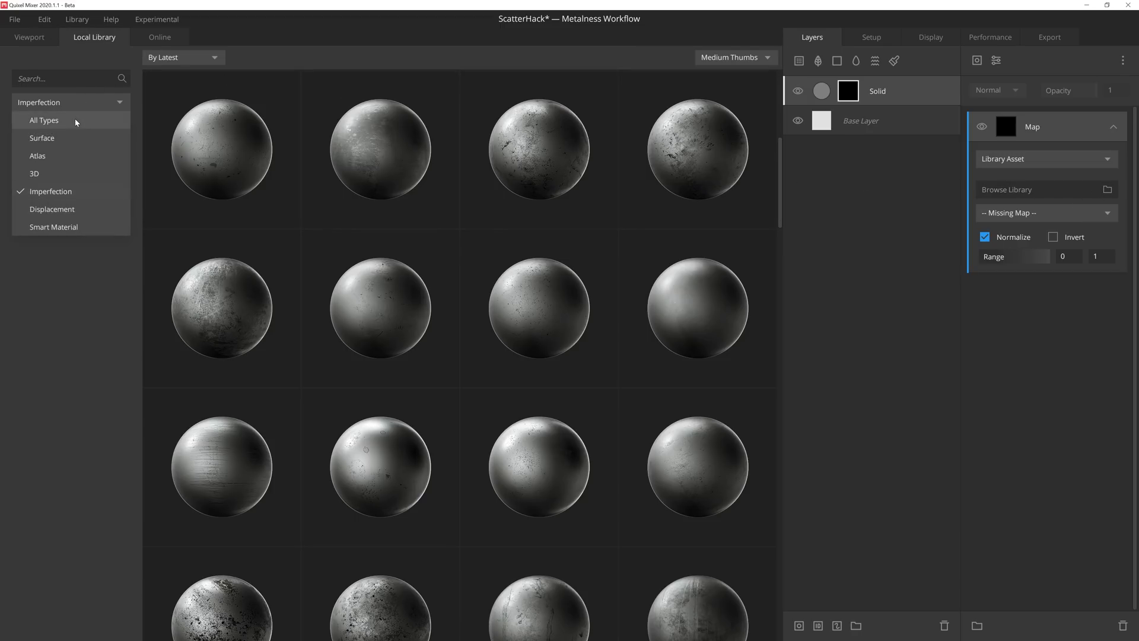
click(62, 156)
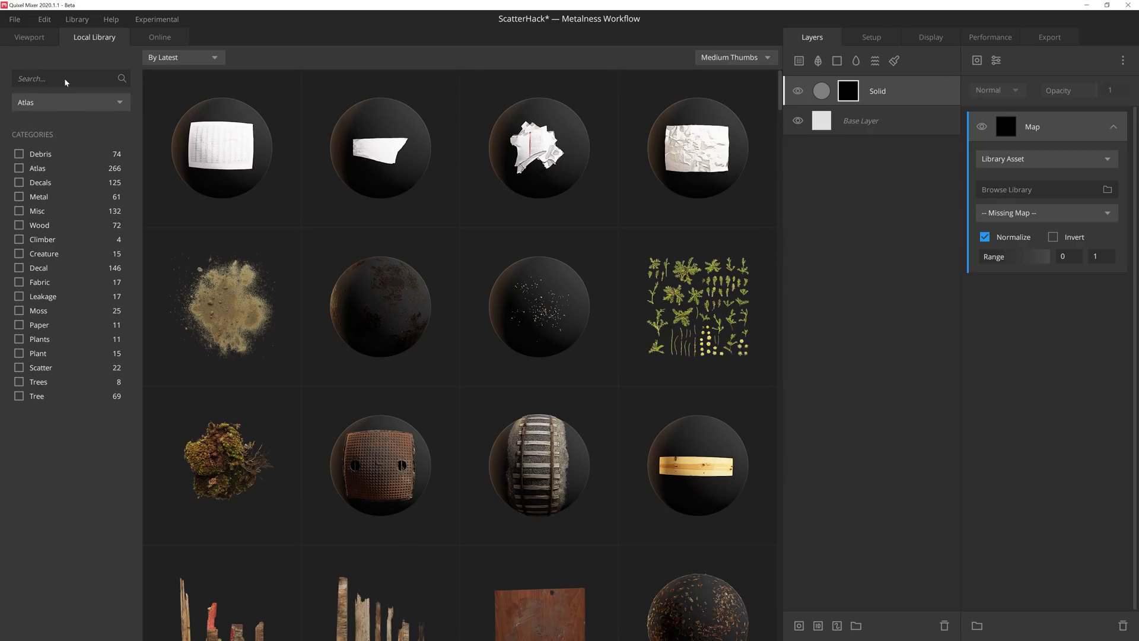
click(66, 78)
text(rope)
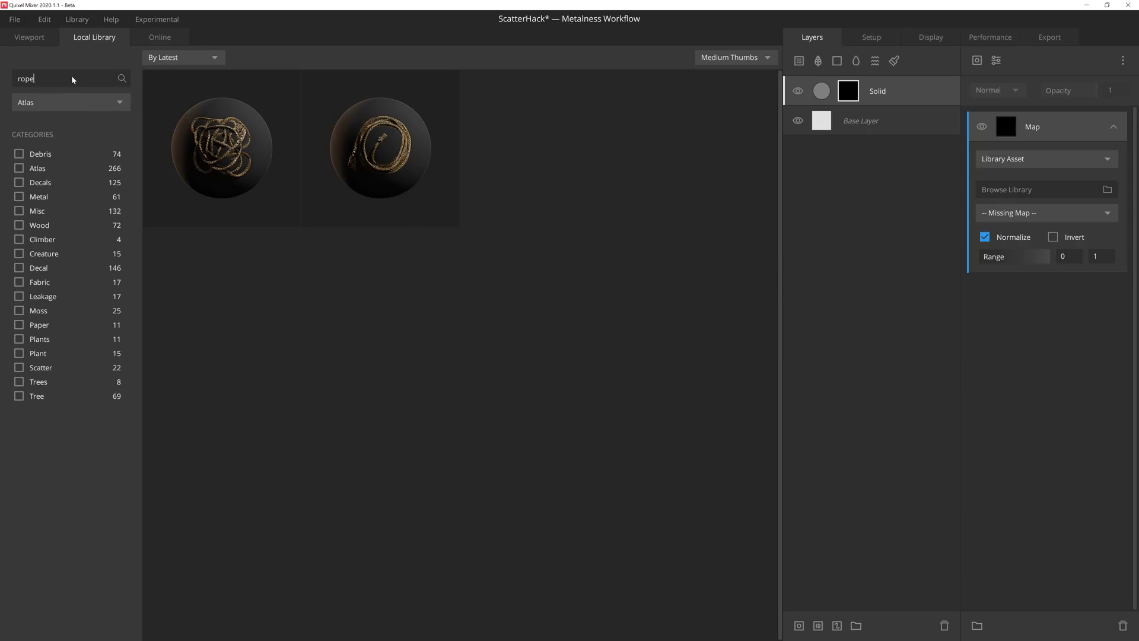
click(207, 153)
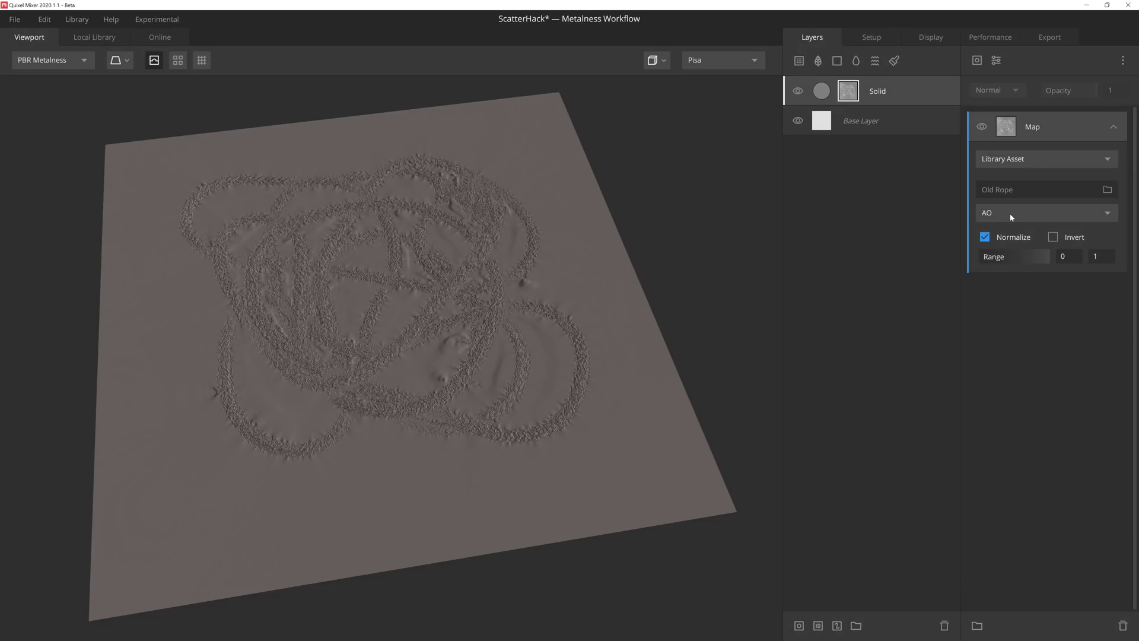
Step: Set the Old Rope map's channel to Displacement and preview the result as a layer mask
click(1012, 215)
click(1023, 286)
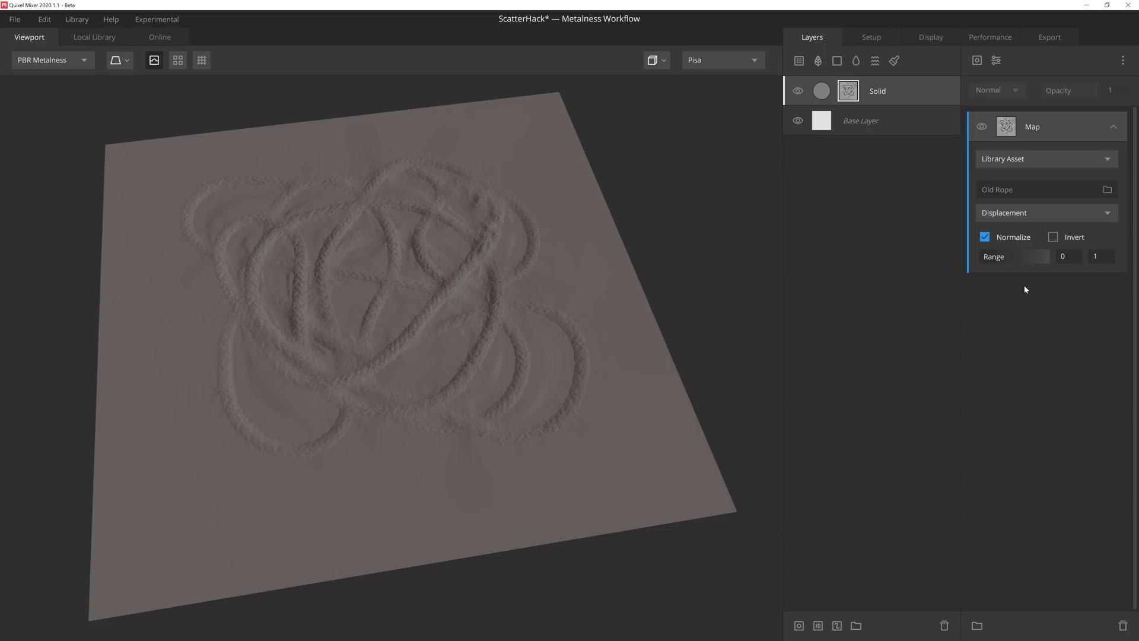
drag(596, 277, 491, 259)
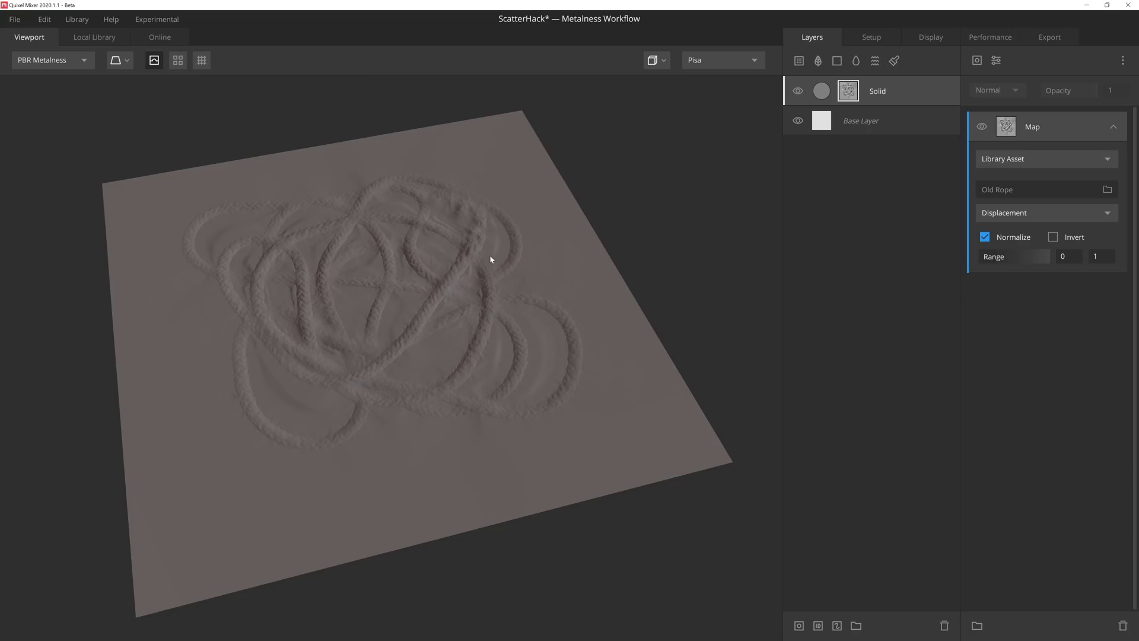
key(m)
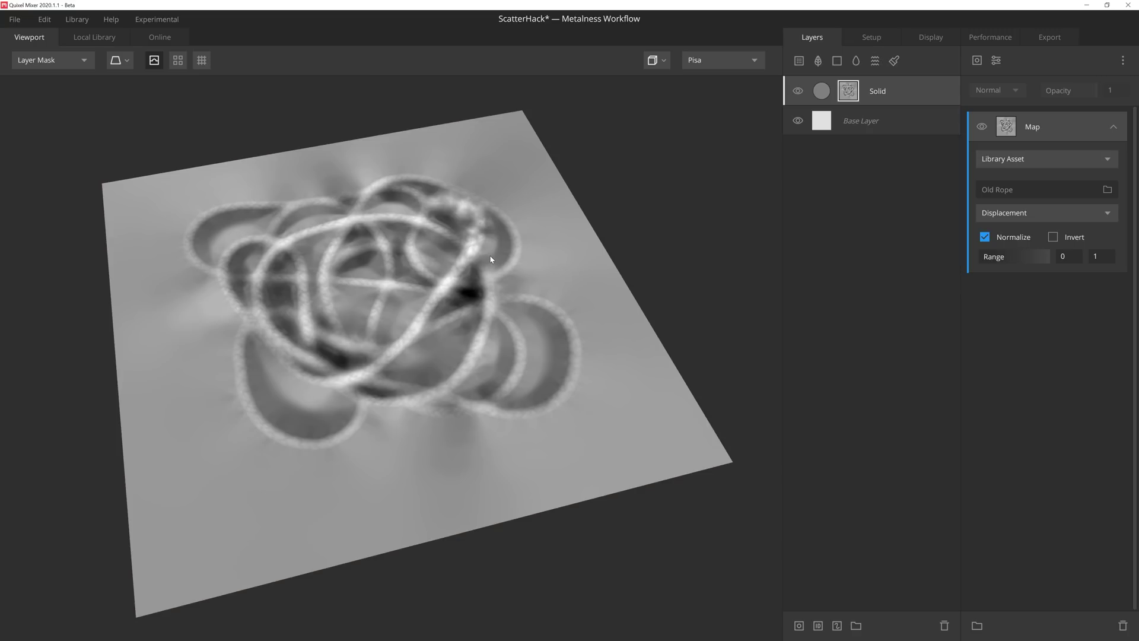
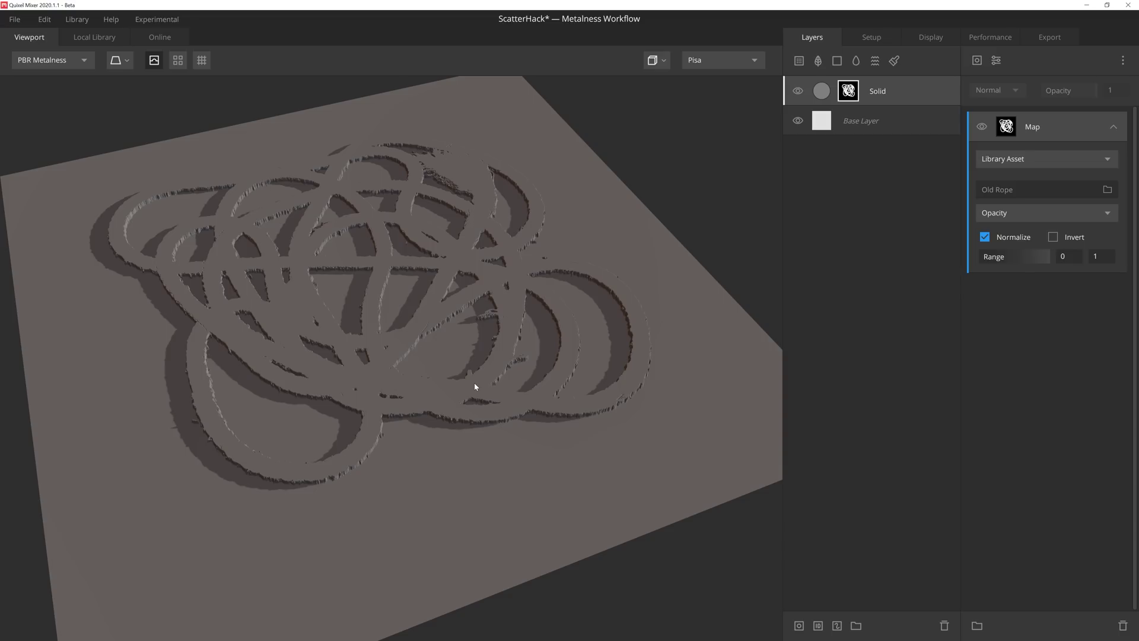
Step: Display the layer mask and switch the Old Rope map back to its Displacement channel
key(m)
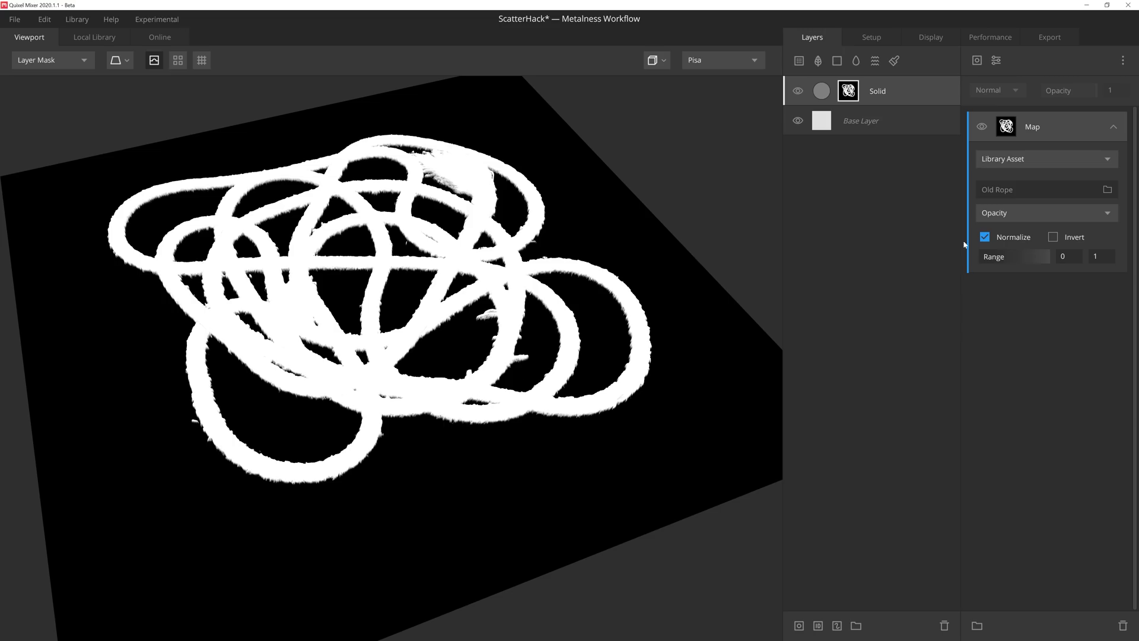
click(1009, 209)
click(1025, 289)
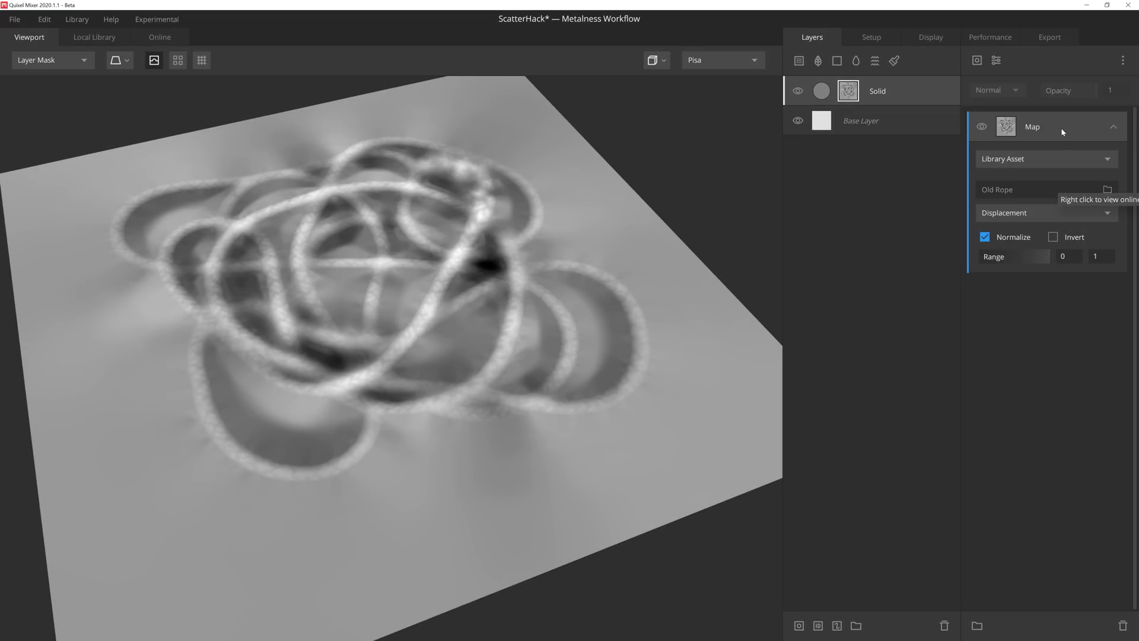
Step: Duplicate the Old Rope map, set the upper copy's channel to Opacity and its blend mode to Multiply
key(ctrl+d)
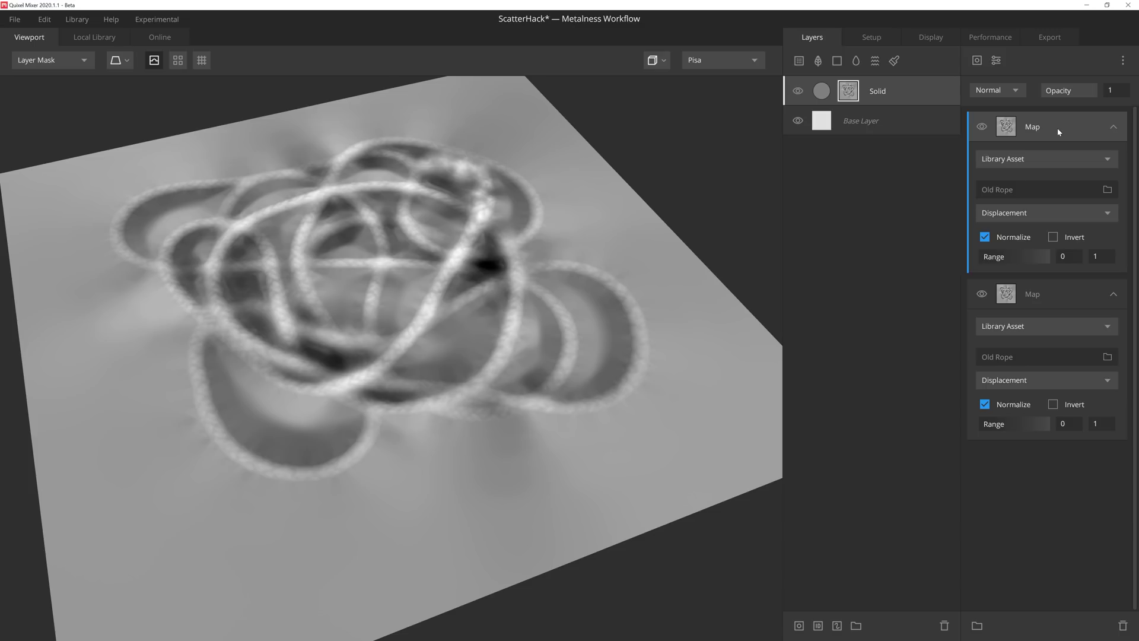
click(1059, 214)
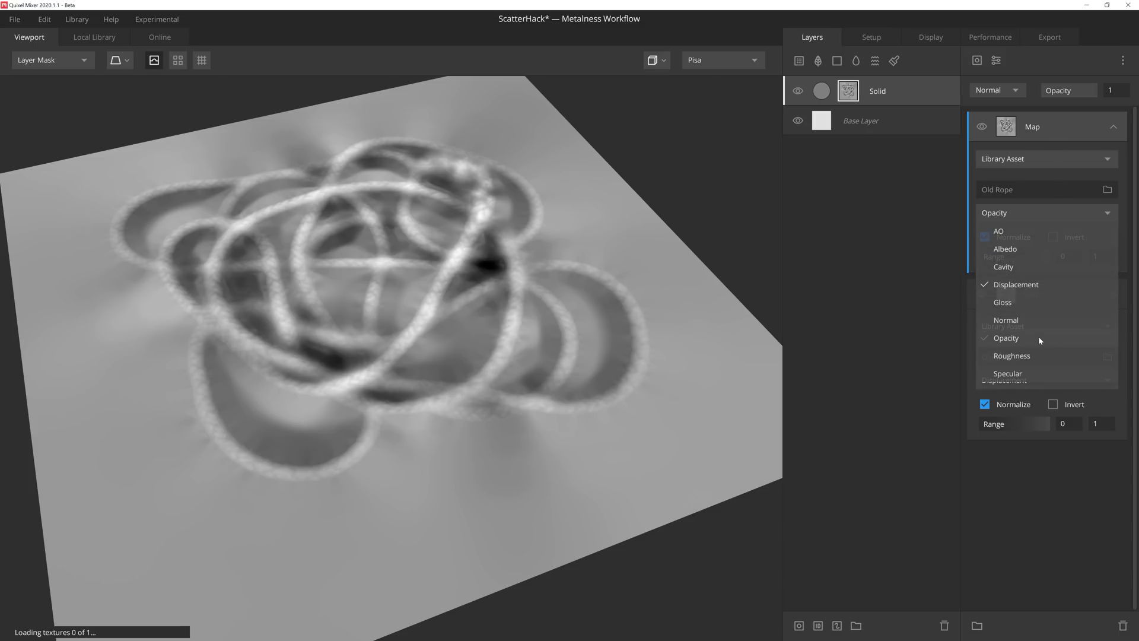
click(1038, 336)
click(1003, 90)
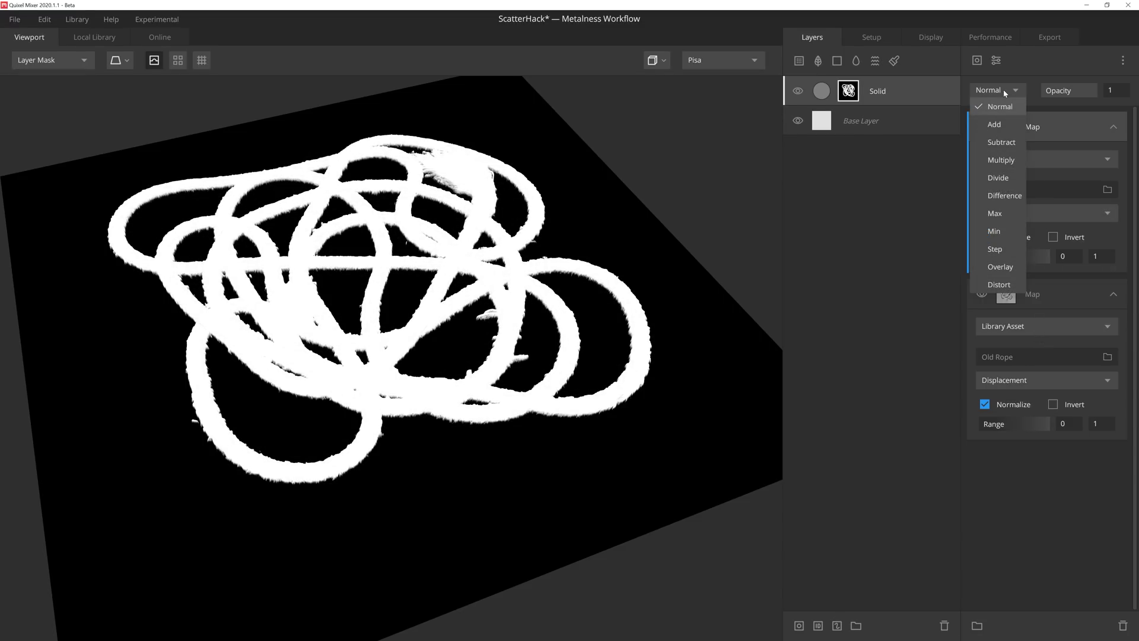
click(1001, 160)
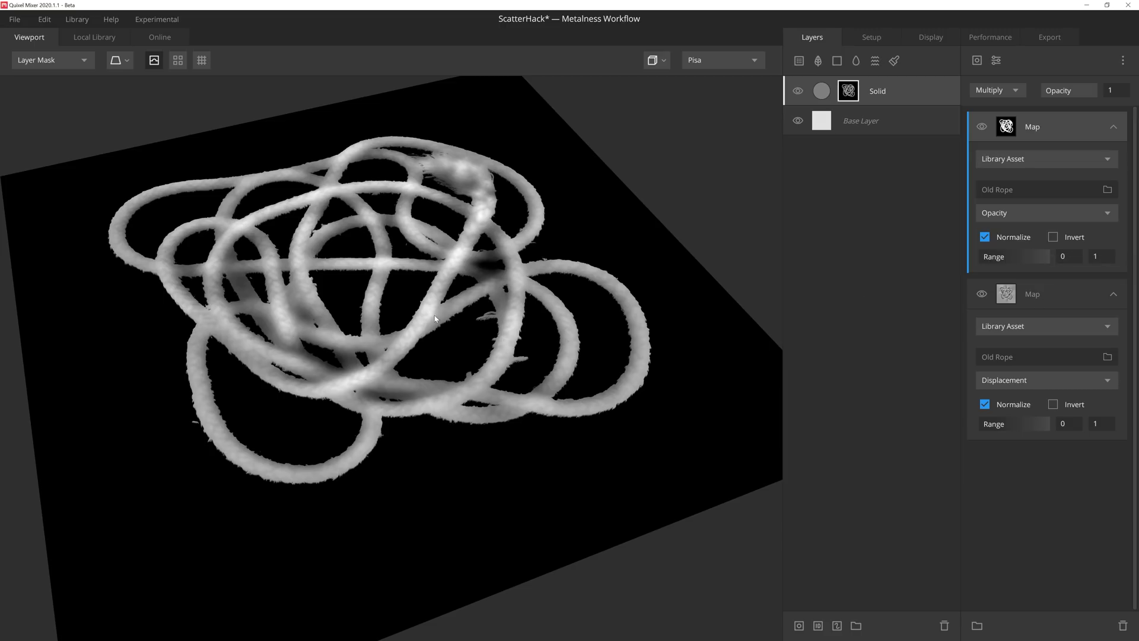
drag(440, 298, 408, 289)
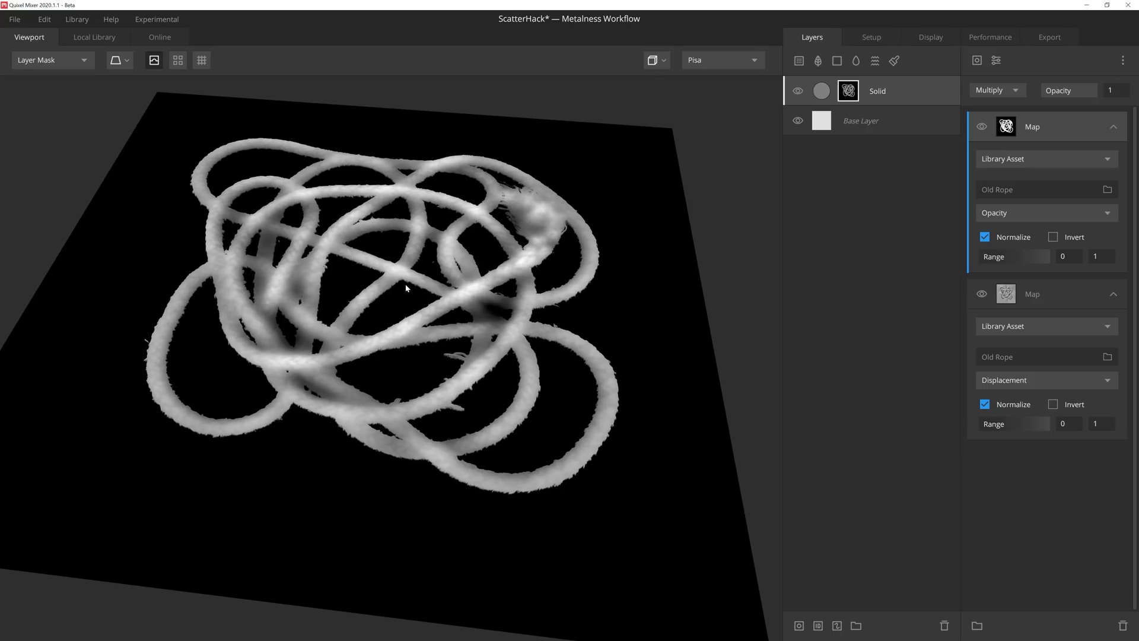
Step: Add a Scatter modifier to the rope mask, reduce its density and brightness jitter, and widen its angle range
click(996, 60)
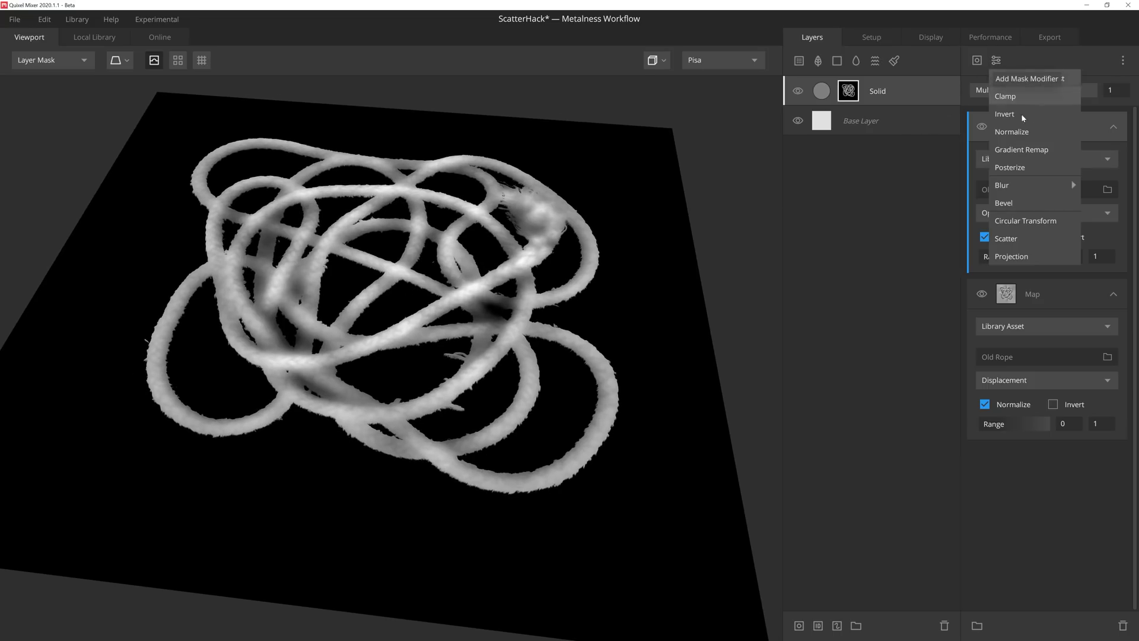
click(1029, 239)
drag(1008, 175, 977, 222)
drag(1034, 221, 1053, 222)
mouse_move(1032, 242)
mouse_down()
mouse_move(1042, 269)
mouse_move(1017, 246)
mouse_up()
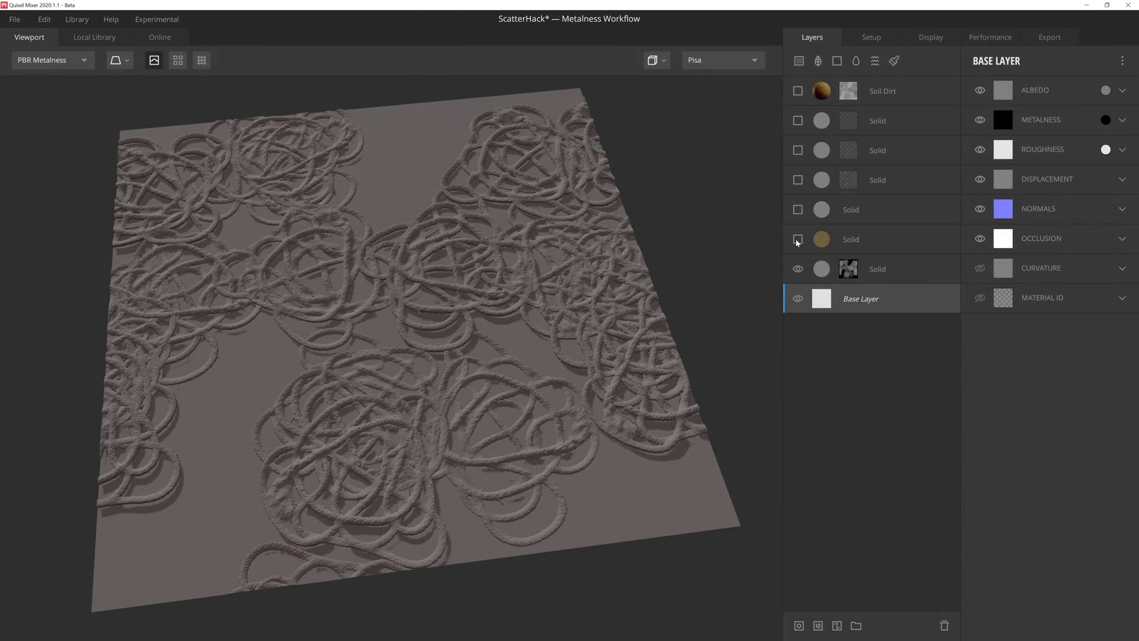
Step: Show the five hidden Solid layers and the Soil Dirt layer above the masked rope layer
click(798, 239)
click(798, 209)
click(798, 180)
click(798, 151)
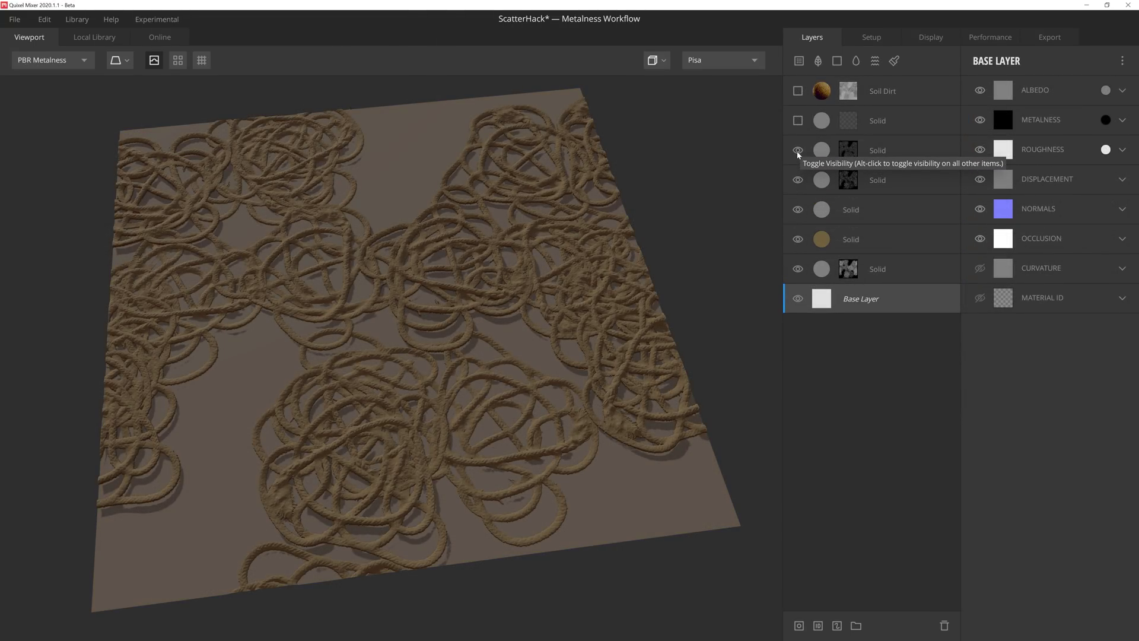
click(798, 120)
click(798, 90)
scroll(629, 238, up, 10)
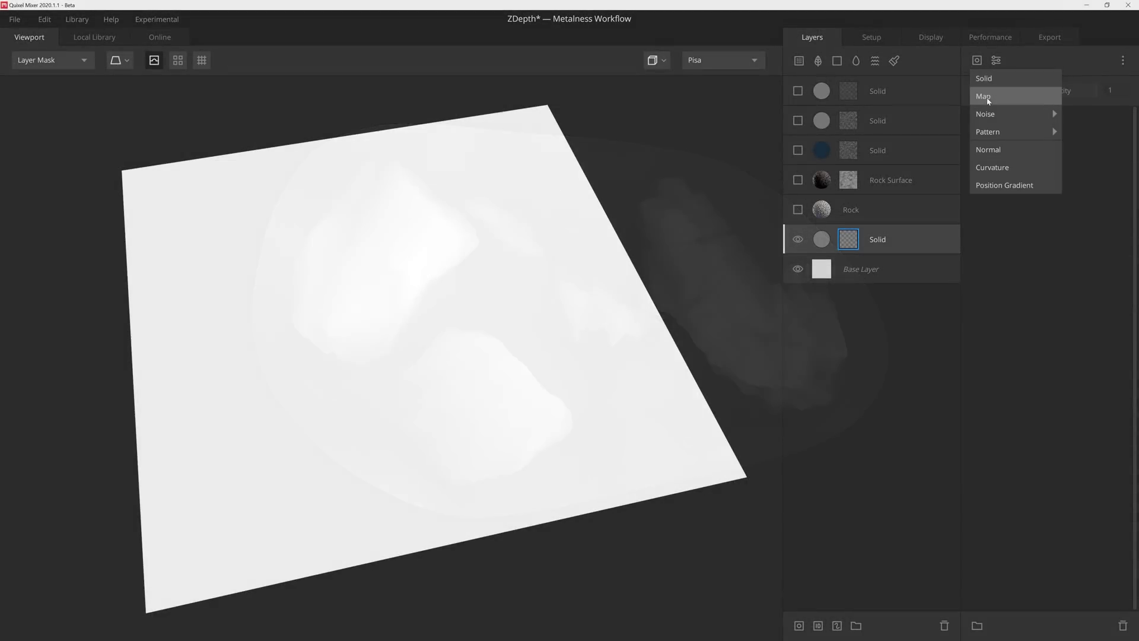
Step: Load the custom image RockGrab as a Map component in the Solid layer's mask and add a Scatter modifier above it
click(989, 102)
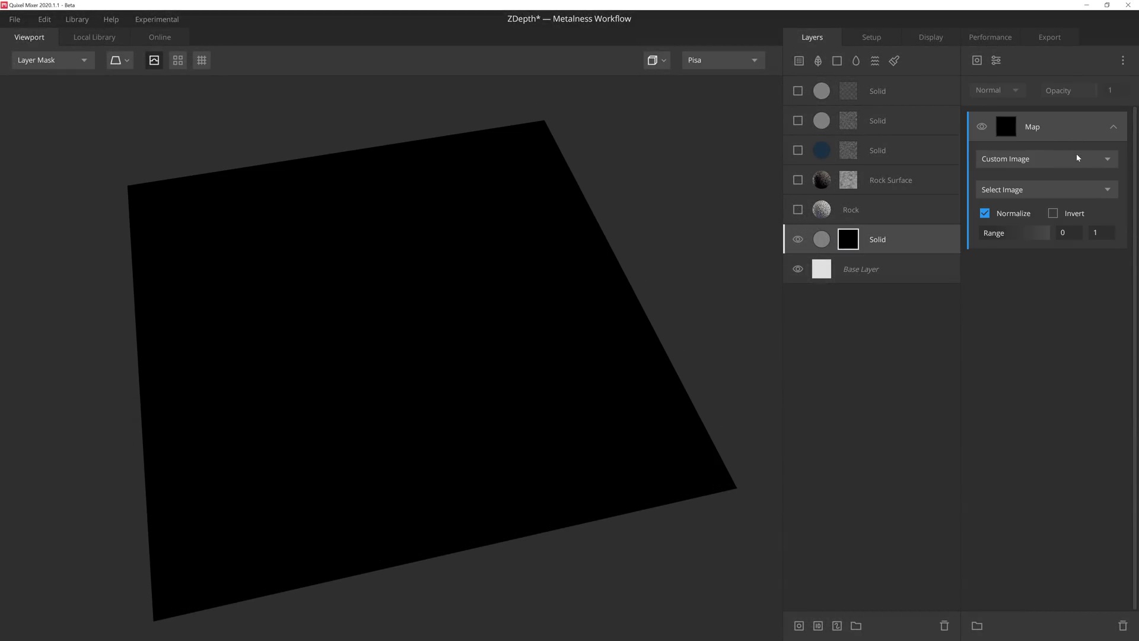
click(1108, 190)
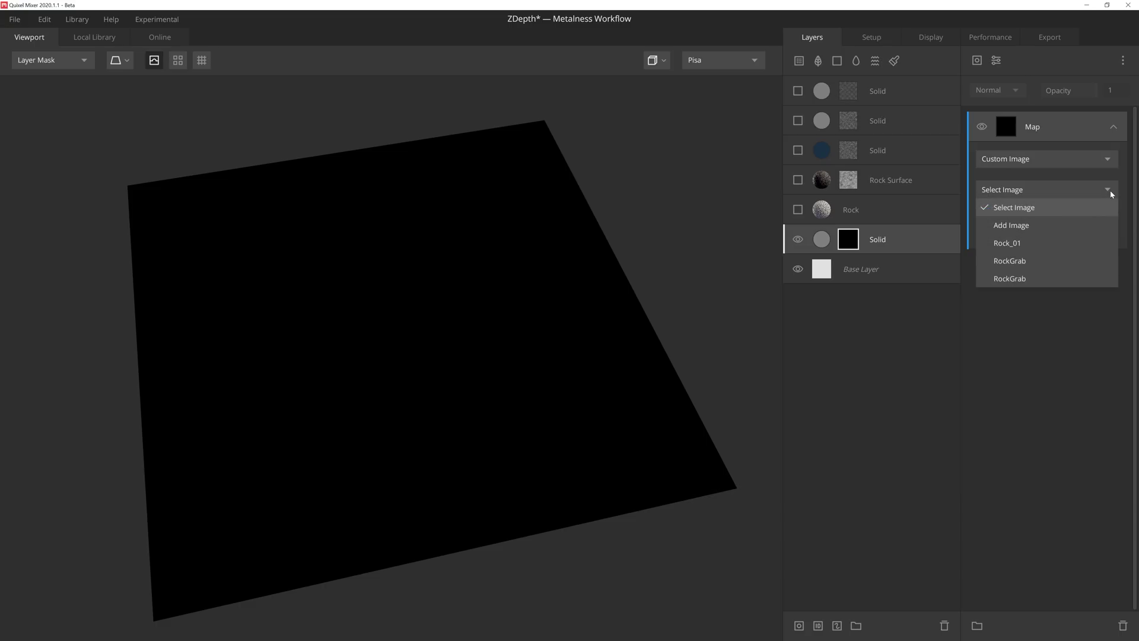
click(1081, 229)
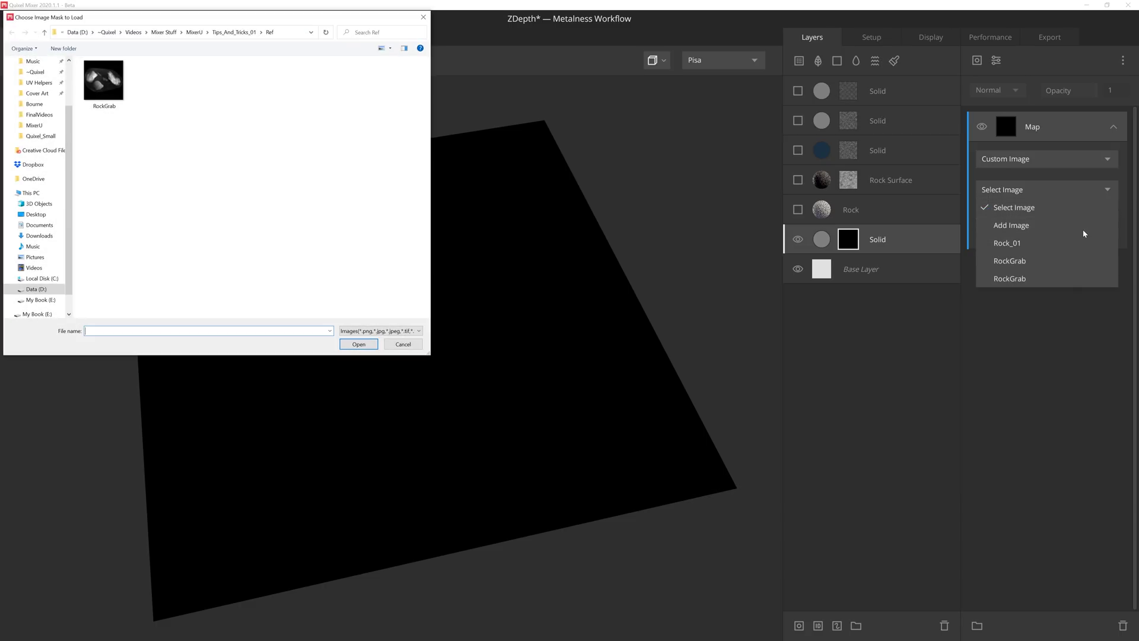
double_click(93, 73)
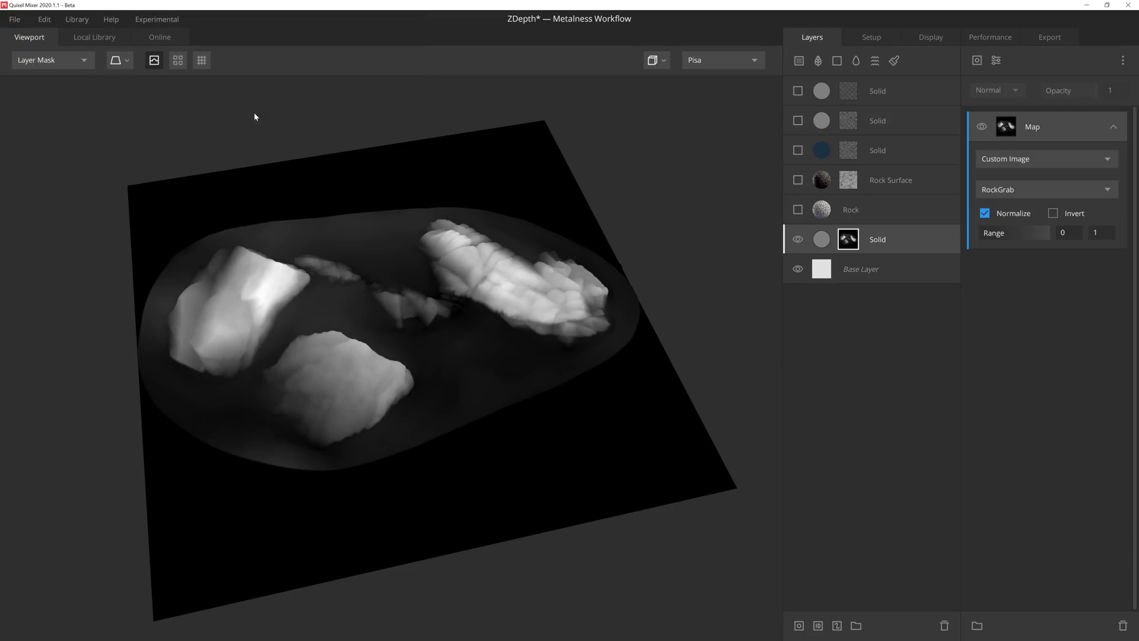
click(997, 59)
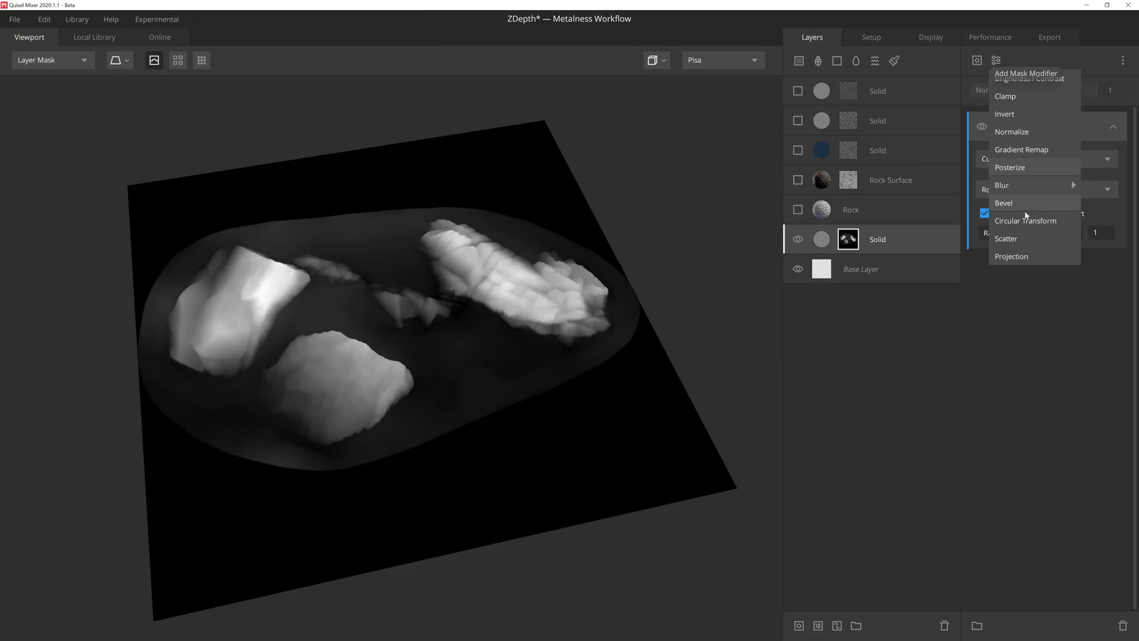
click(1025, 239)
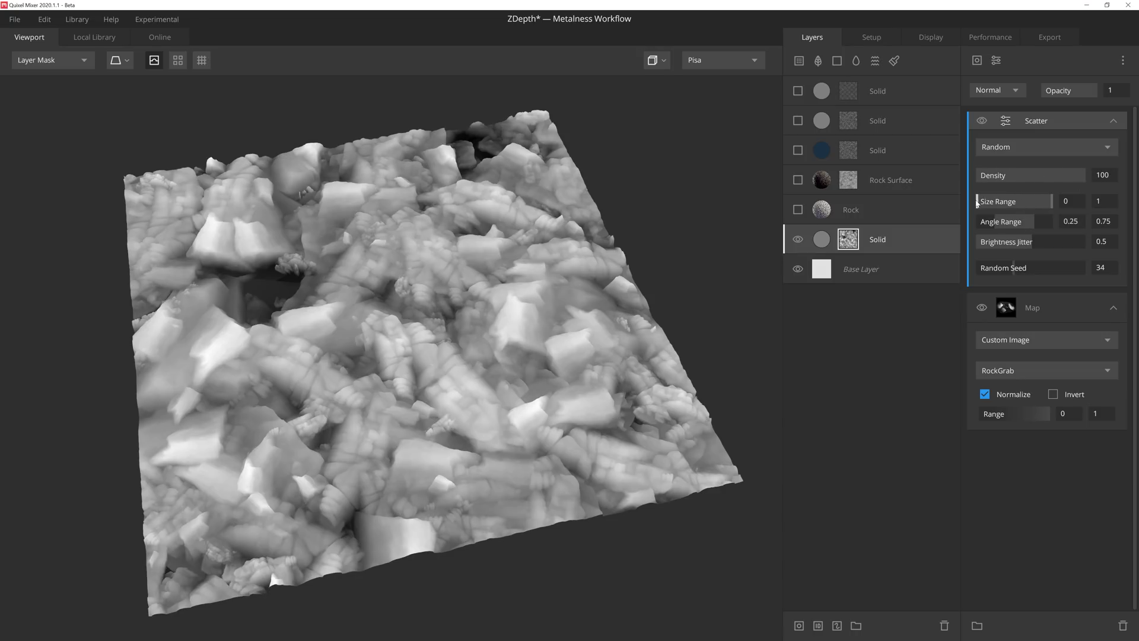
Step: Set the Scatter's size range to 0.54–1, angle range 0–1, jitter 1 and seed 38, and add a Gradient Remap ranging 0.163–0.905
drag(1014, 199, 1020, 267)
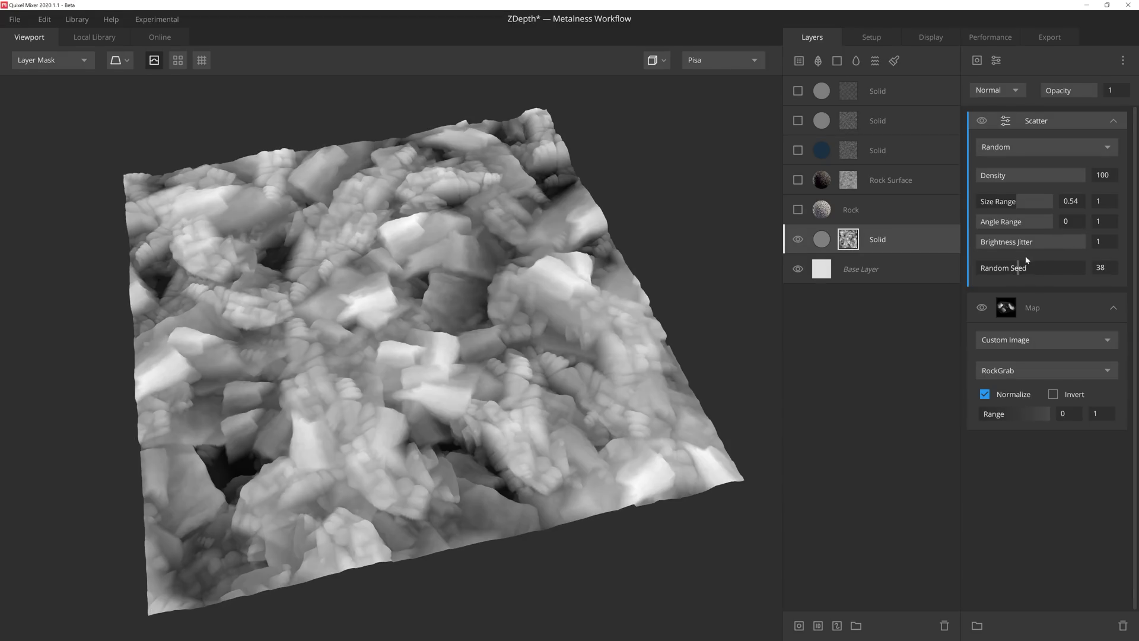
click(997, 60)
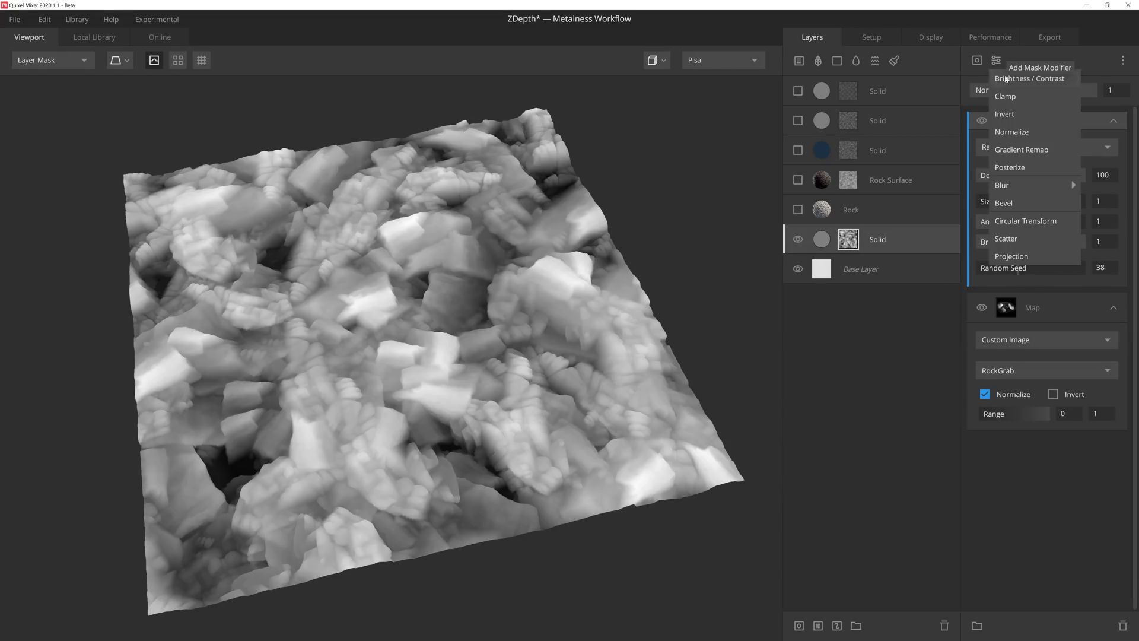
click(1019, 150)
drag(977, 146, 1046, 147)
click(829, 245)
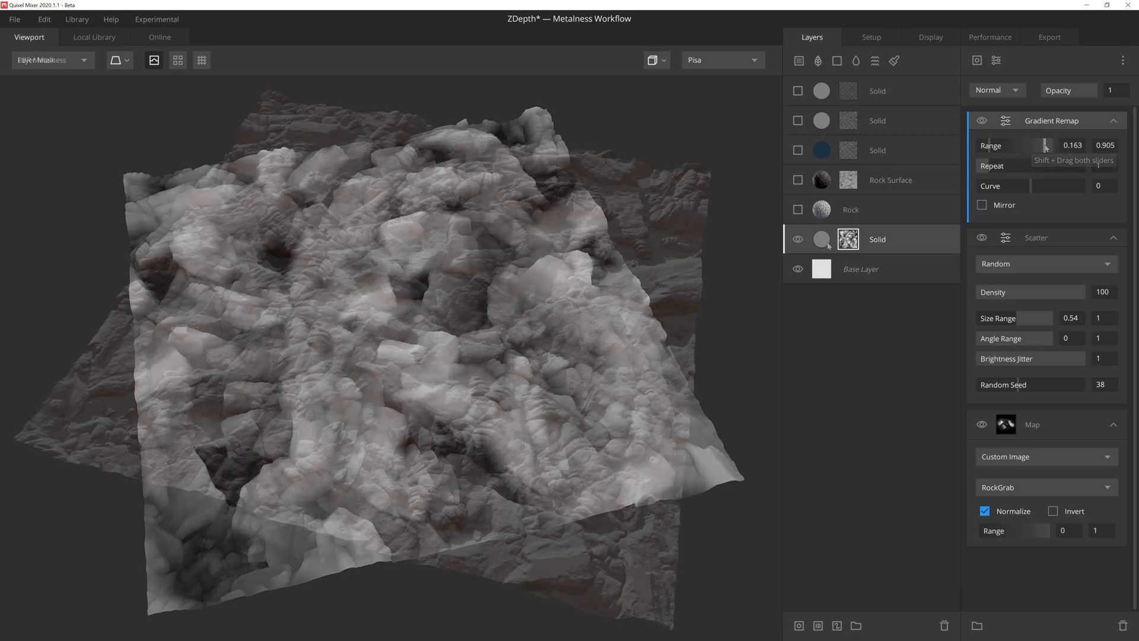
Step: Show the hidden Rock, Rock Surface and three upper Solid layers above the masked Solid layer
click(798, 209)
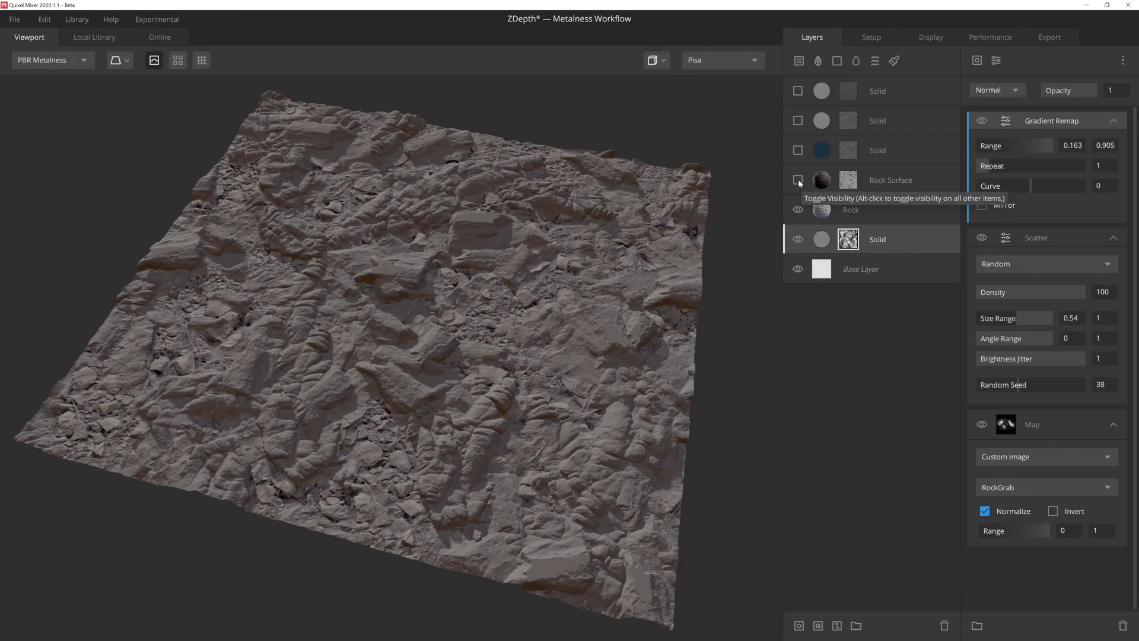
click(798, 180)
click(798, 150)
click(798, 120)
click(798, 91)
scroll(681, 202, up, 3)
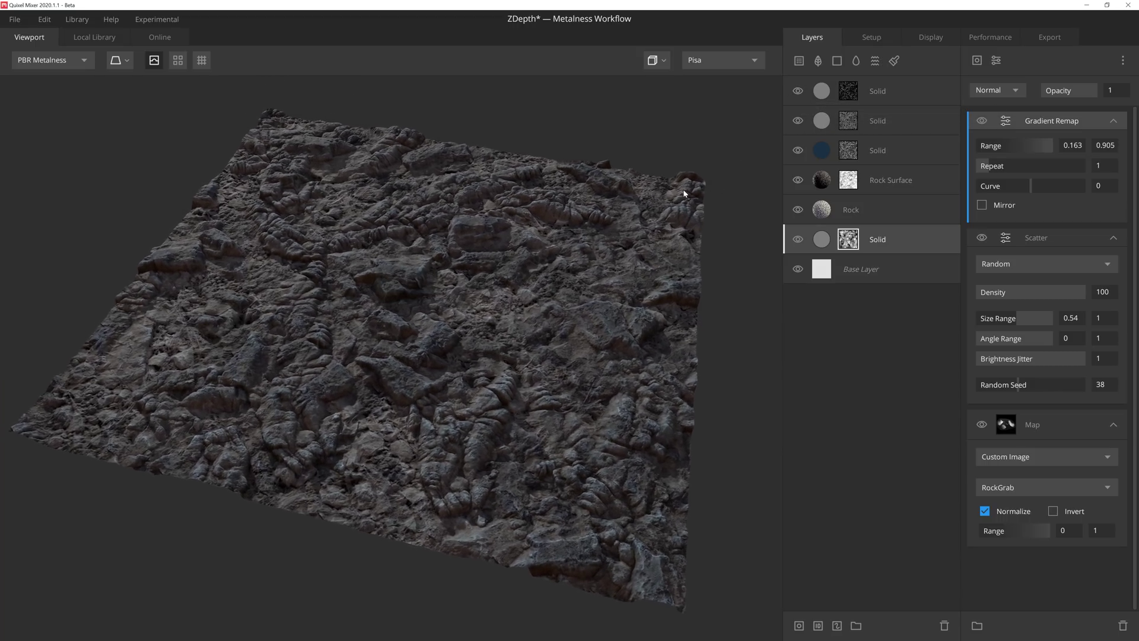
scroll(686, 189, up, 3)
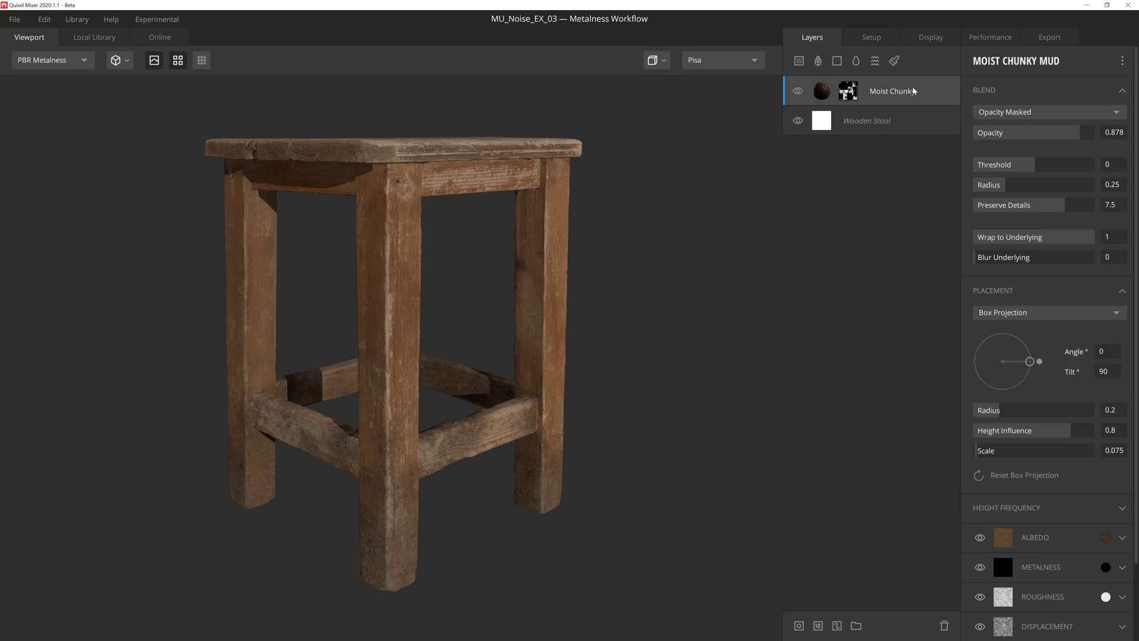
Step: Put the Moist Chunky Mud layer into a group and expand the group to show its contents
key(ctrl+g)
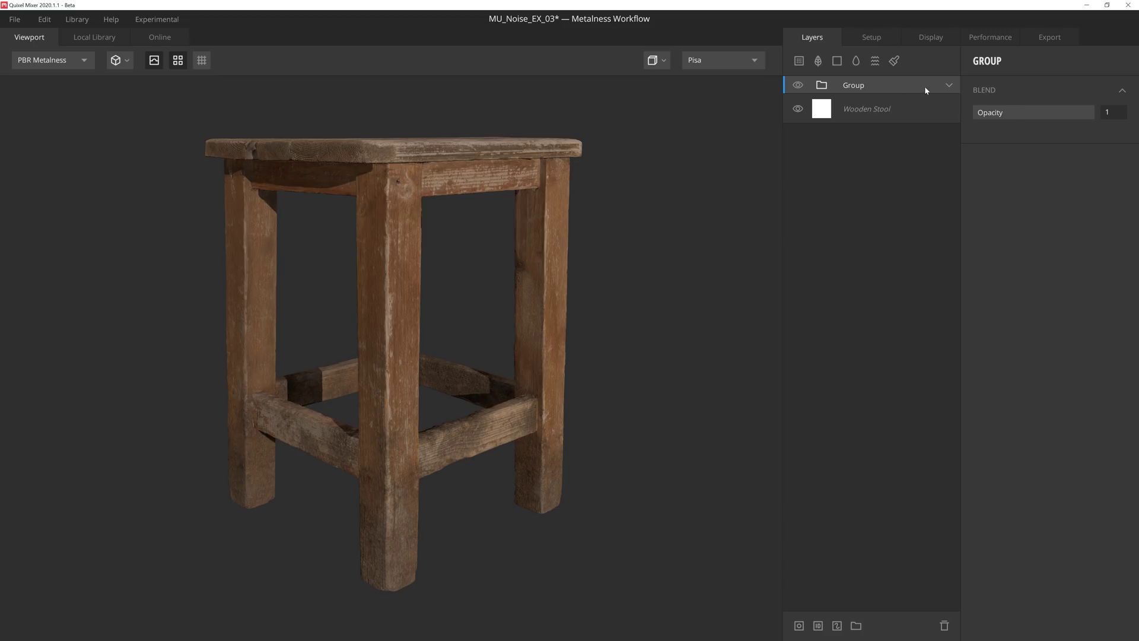
right_click(925, 87)
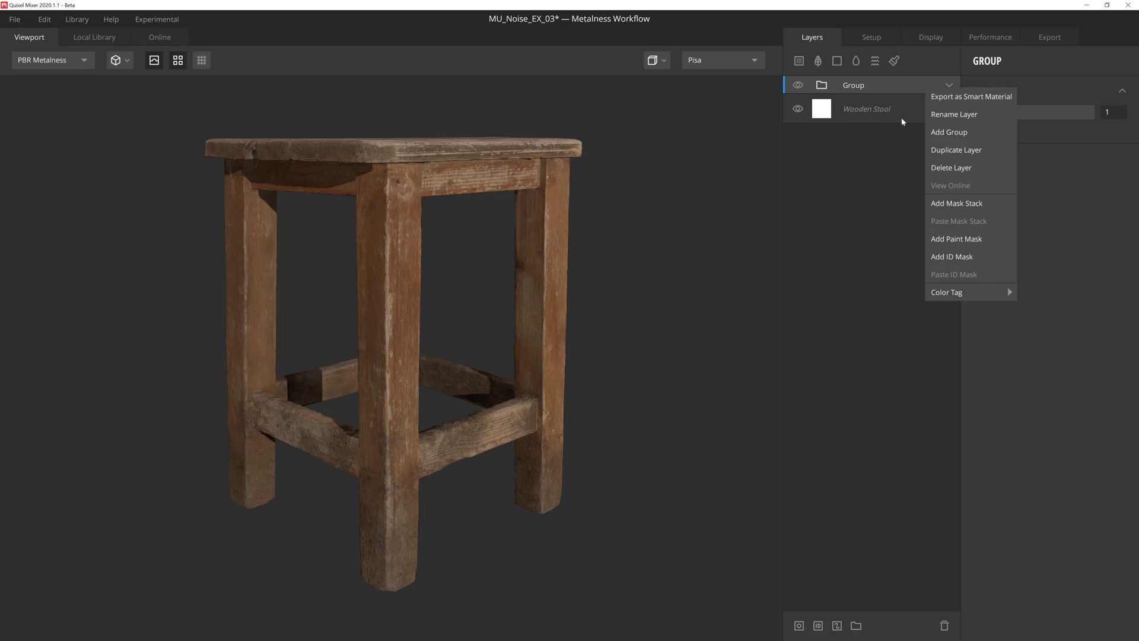
click(760, 247)
click(949, 85)
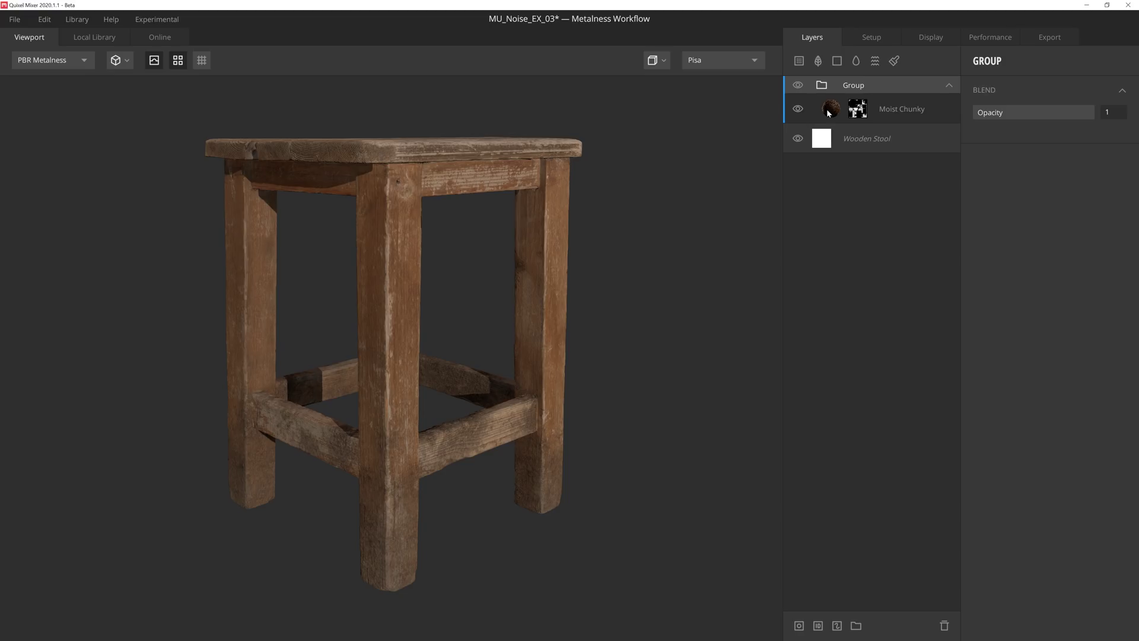
Step: Save the Moist Chunky Mud layer's mask stack as a preset named TUTORIAL DIRT
click(860, 112)
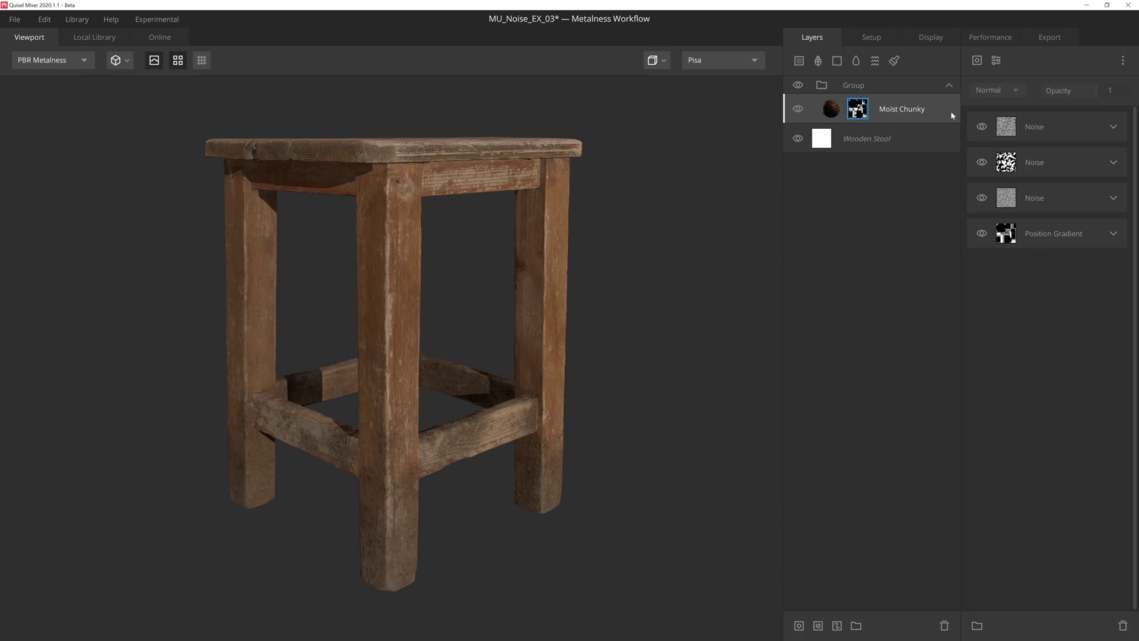
click(1123, 62)
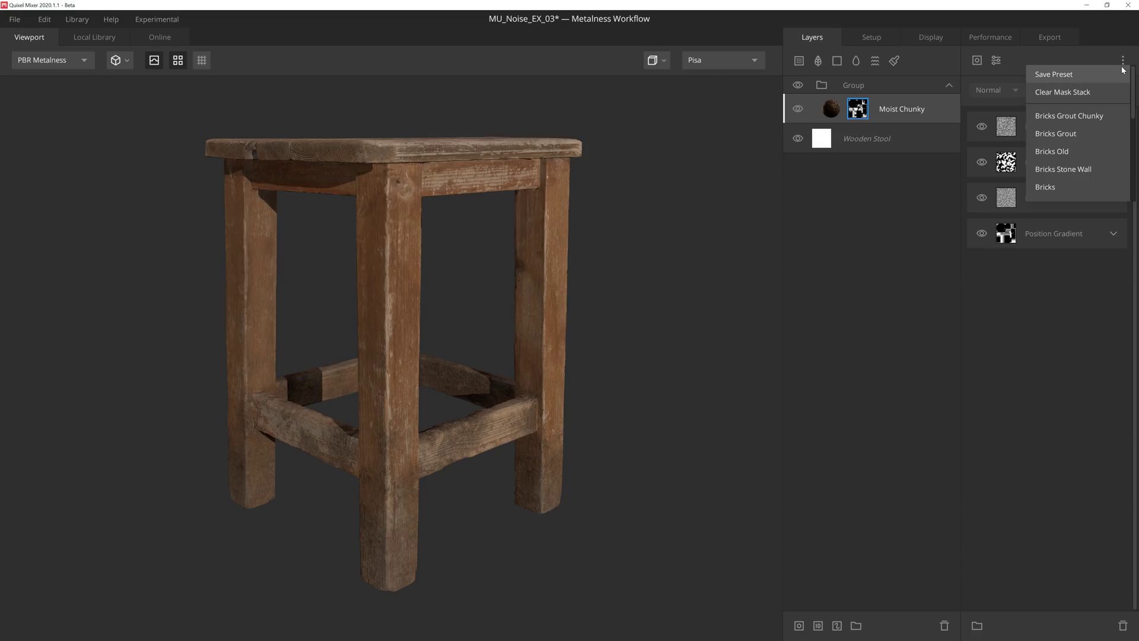
click(1113, 75)
text(TUTORIAL DIRT)
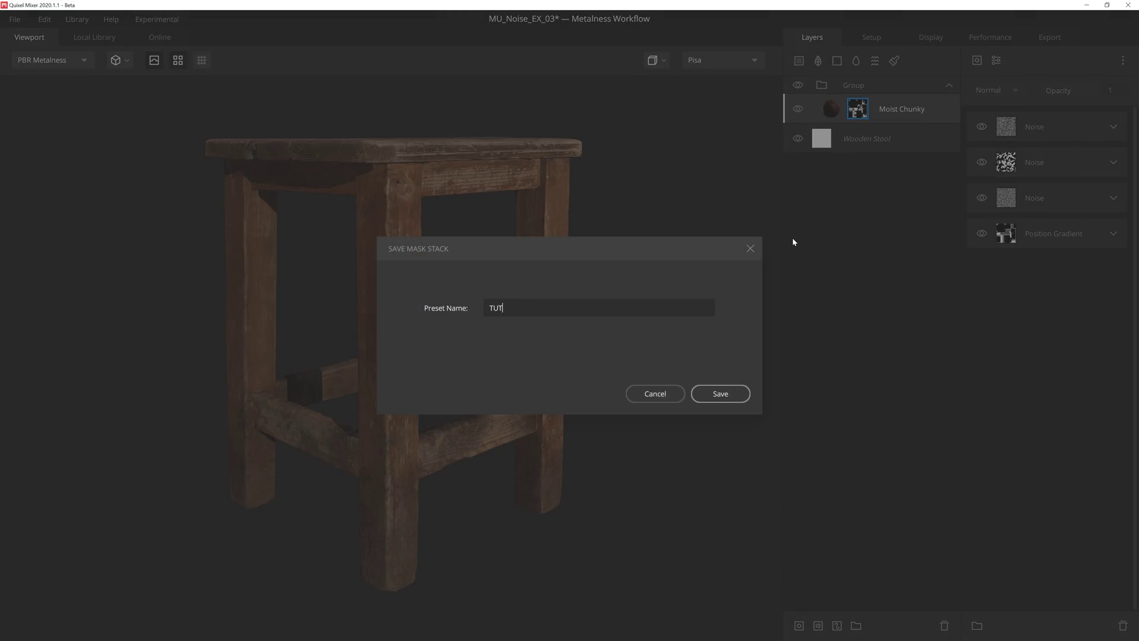
click(720, 393)
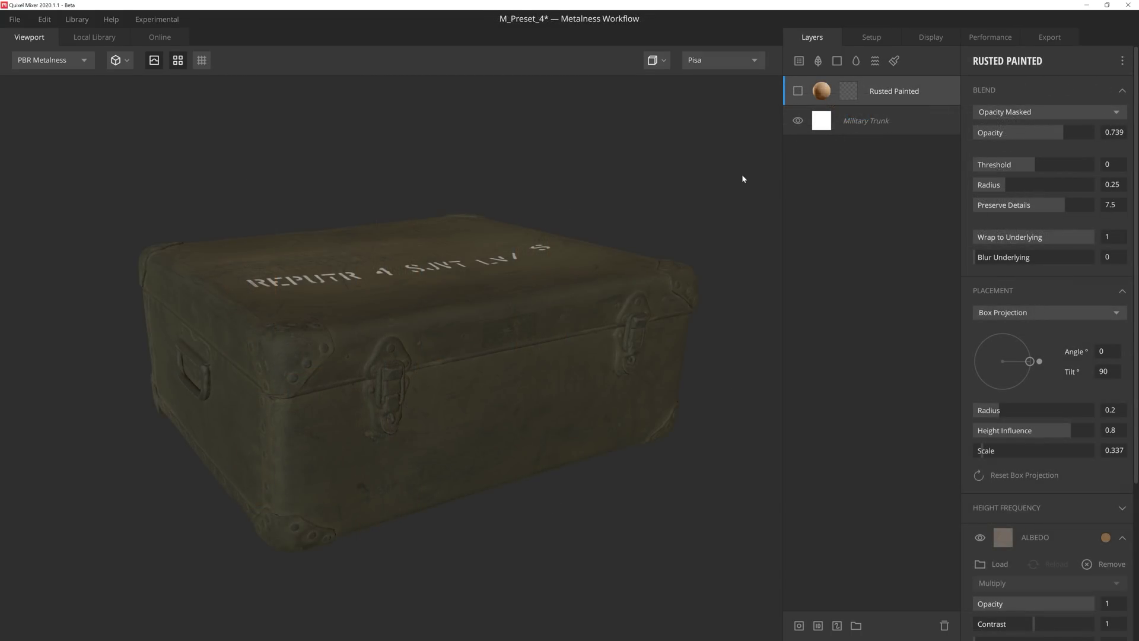
Step: Show the Rusted Painted layer, apply the TUTORIAL DIRT preset to its mask stack, and change the middle Perlin noise's seed
click(798, 90)
click(849, 89)
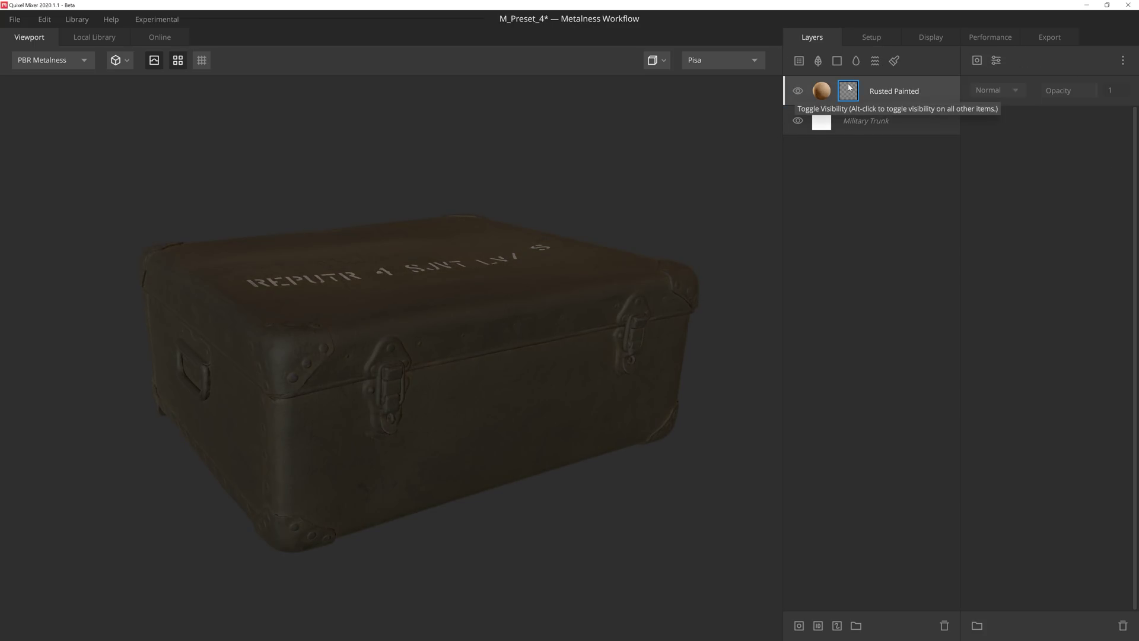
click(1124, 60)
scroll(1113, 113, down, 10)
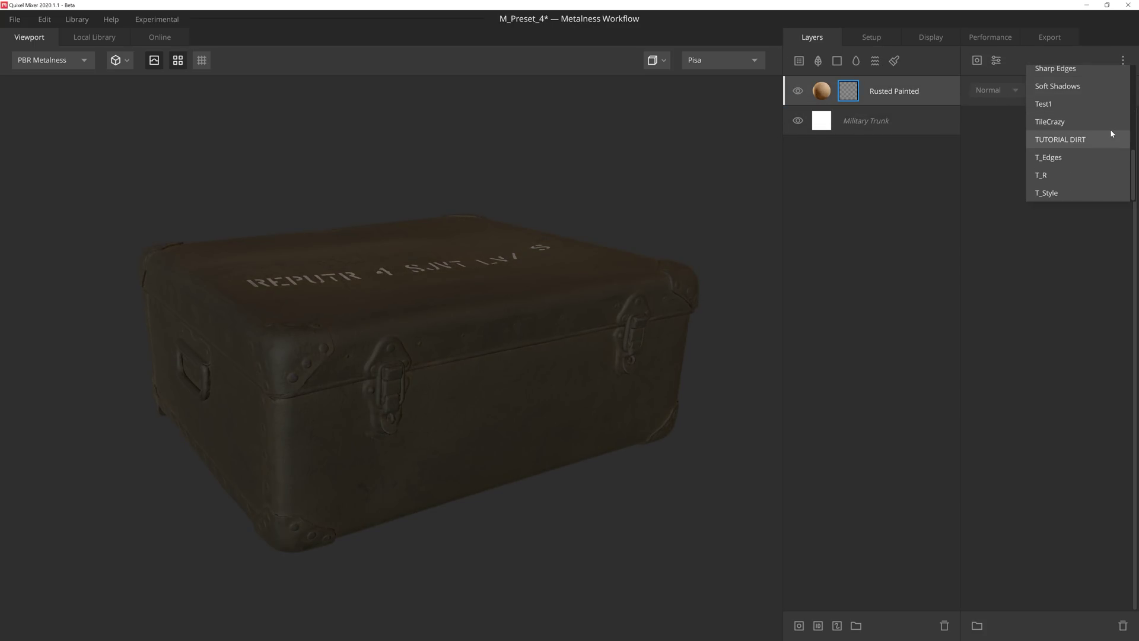
click(1099, 140)
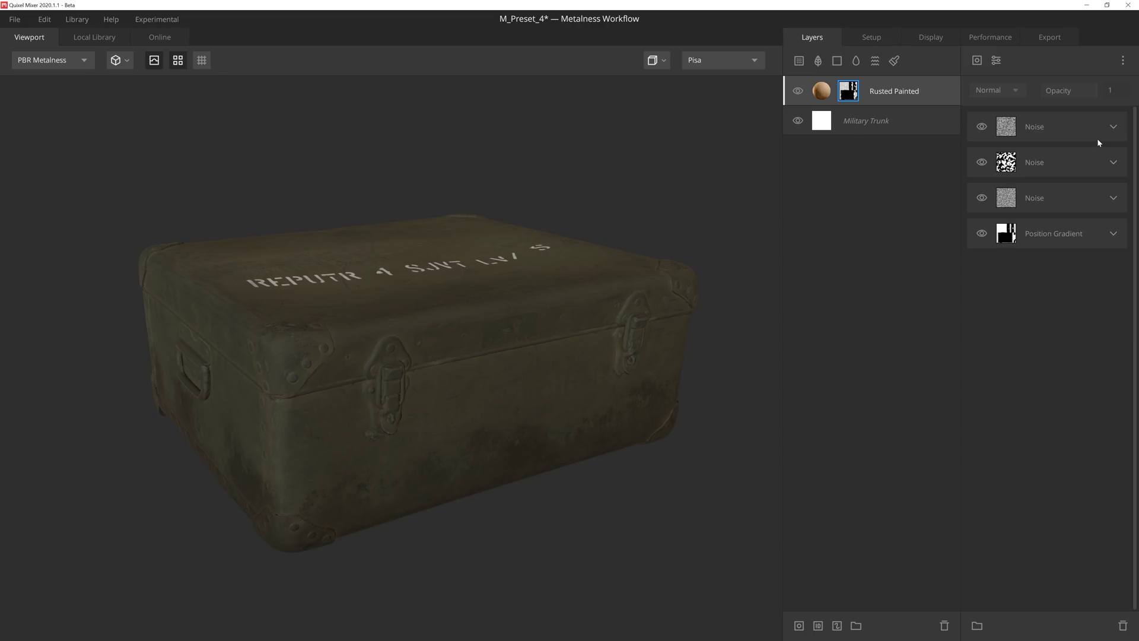
click(1113, 162)
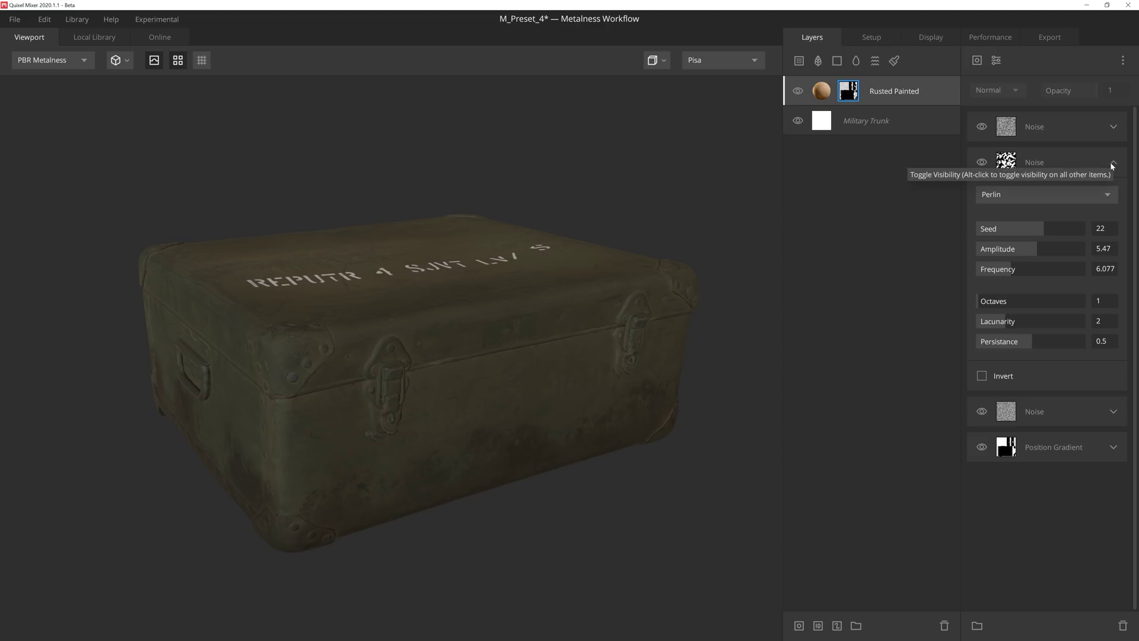
drag(1052, 225, 1060, 230)
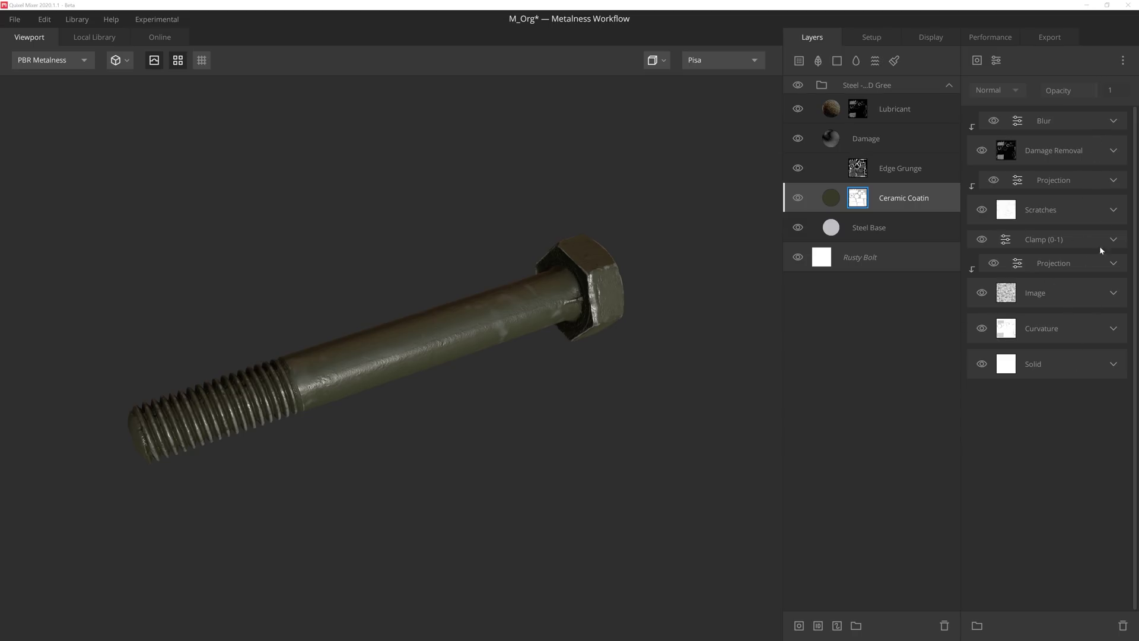
Step: Group the Solid, Curvature, Image and lower Projection entries of the Ceramic Coating mask and name the group Base
click(1085, 362)
shift+click(1074, 263)
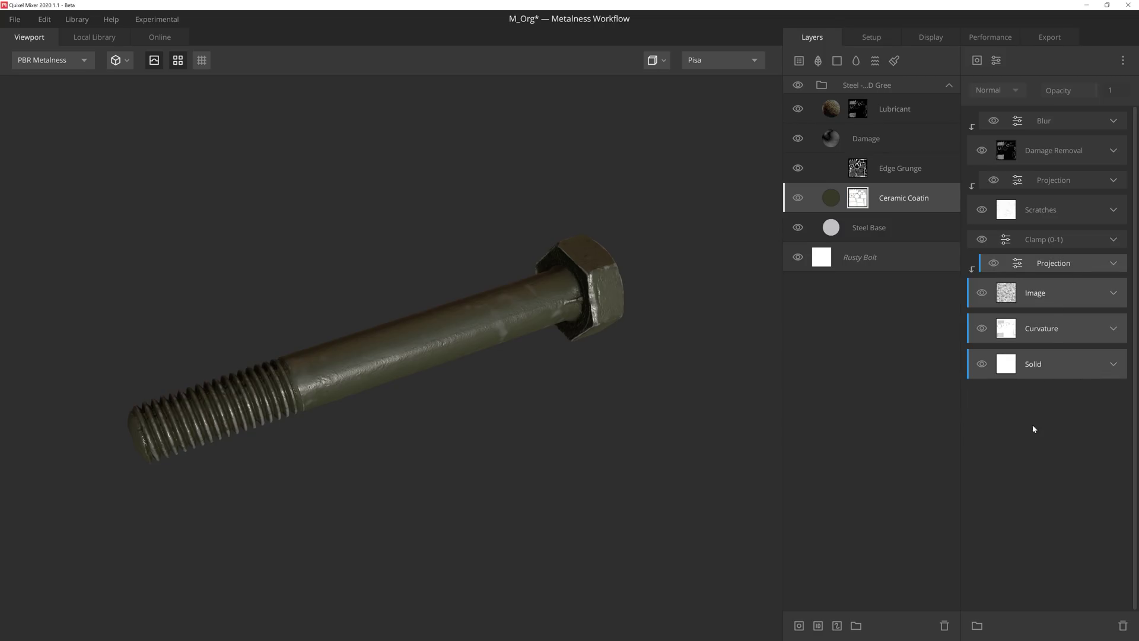
click(977, 625)
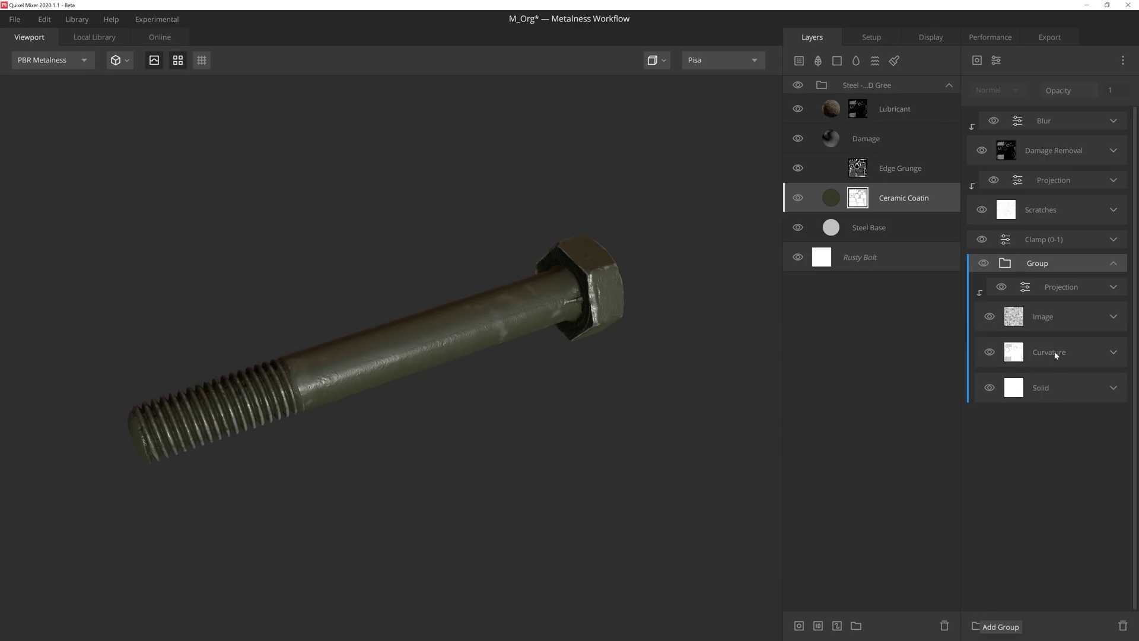
double_click(1042, 269)
text(Base)
key(Return)
Step: Group the mask entries from Scratches up to Blur under the name Damage, and collapse both mask groups
click(1079, 208)
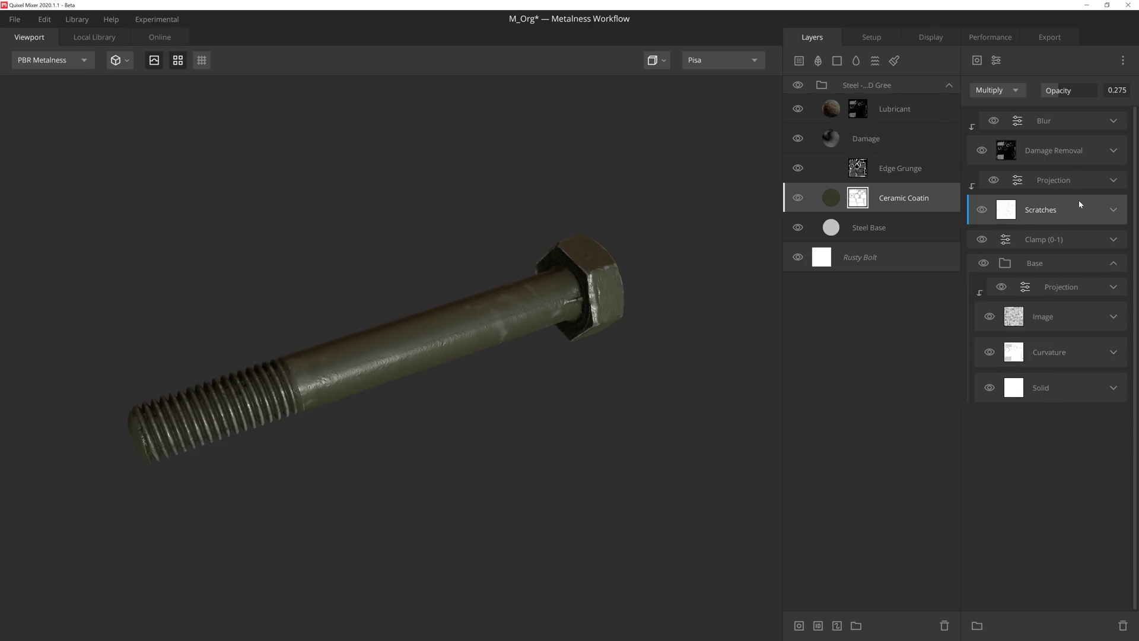
shift+click(1081, 122)
click(977, 626)
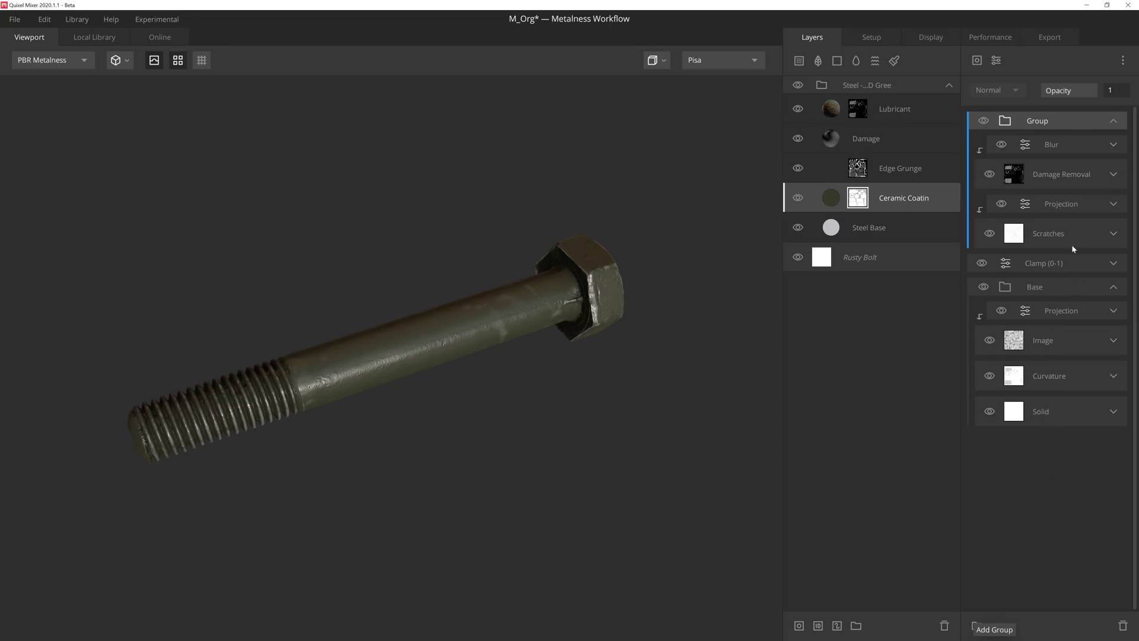
double_click(1043, 121)
text(Damage)
key(Return)
click(1110, 122)
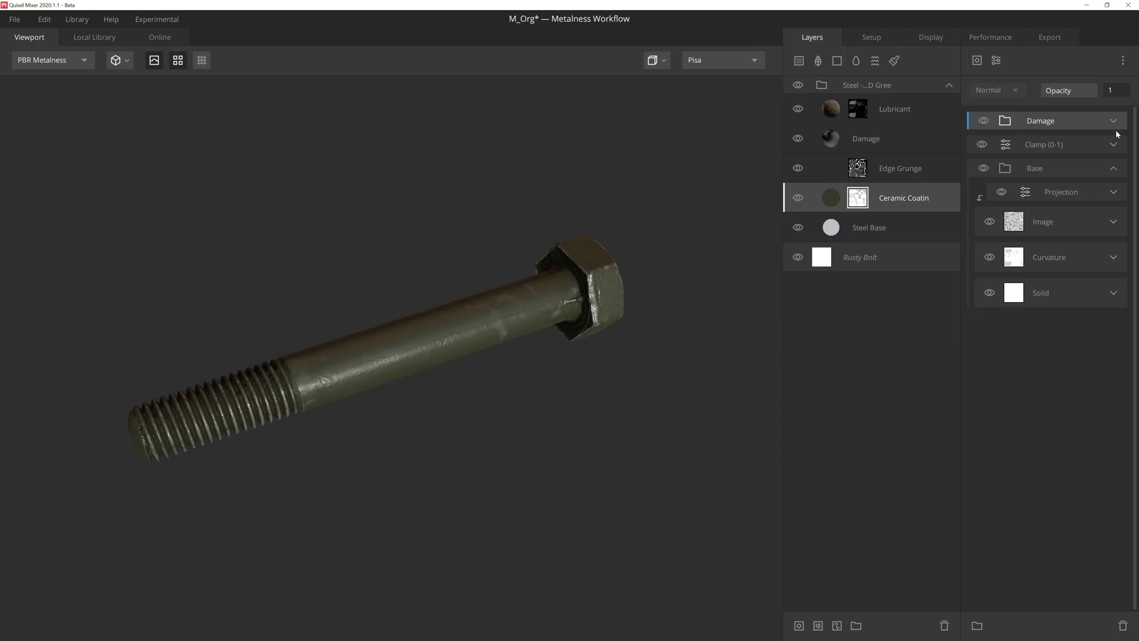
click(1115, 169)
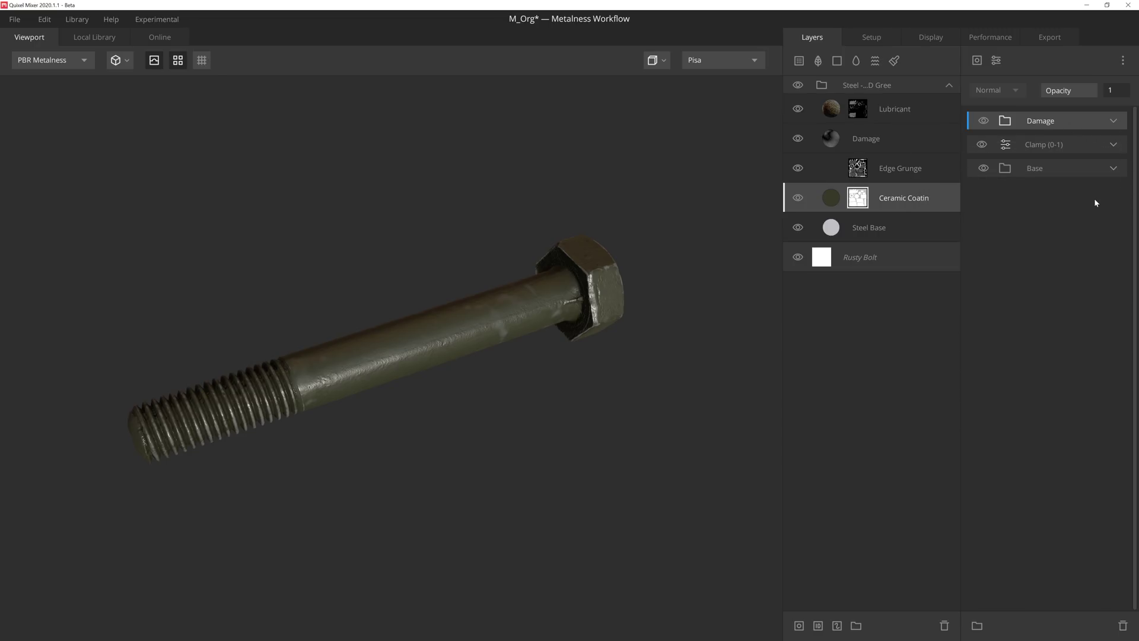
Step: Assign color tags to the Clamp modifier, the Base group and the Damage group in the mask stack, using red for Clamp
click(1094, 142)
right_click(1101, 143)
click(1091, 259)
right_click(1090, 203)
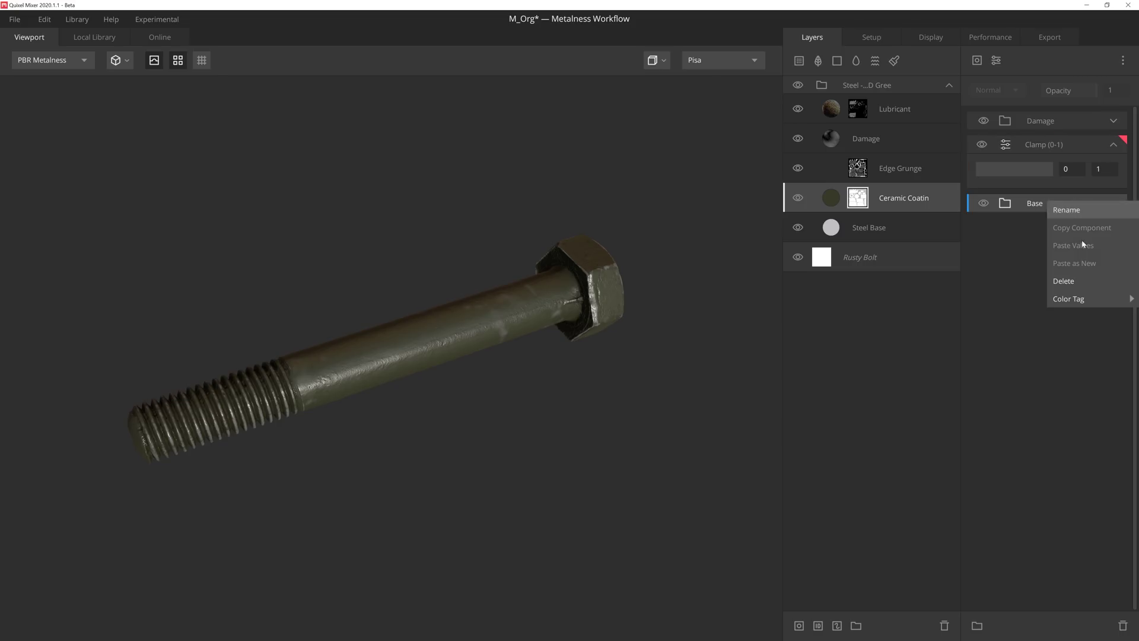
click(1086, 386)
right_click(1088, 116)
click(1085, 232)
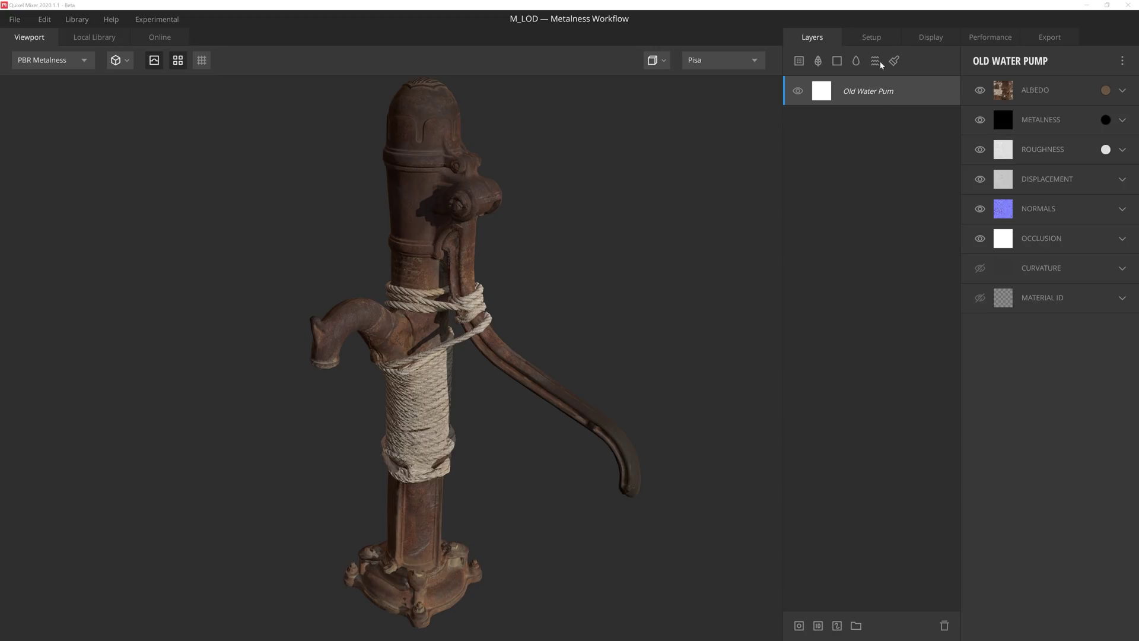
Step: Switch the Old Water Pump model's level of detail to LOD5 and finally to High in the model settings
click(878, 38)
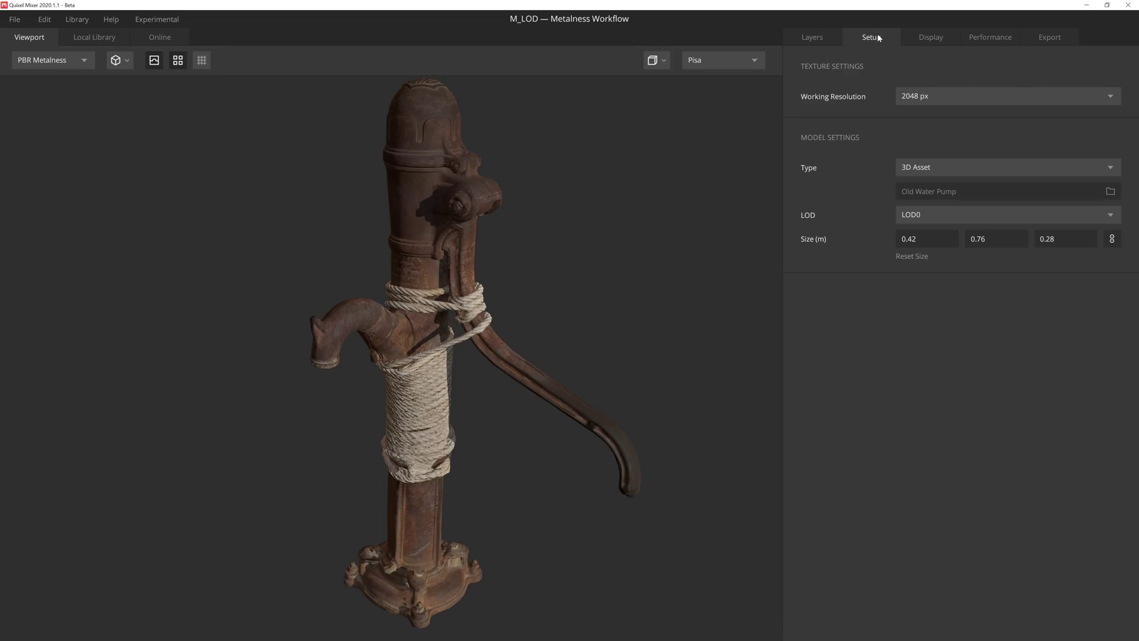
click(960, 216)
click(948, 286)
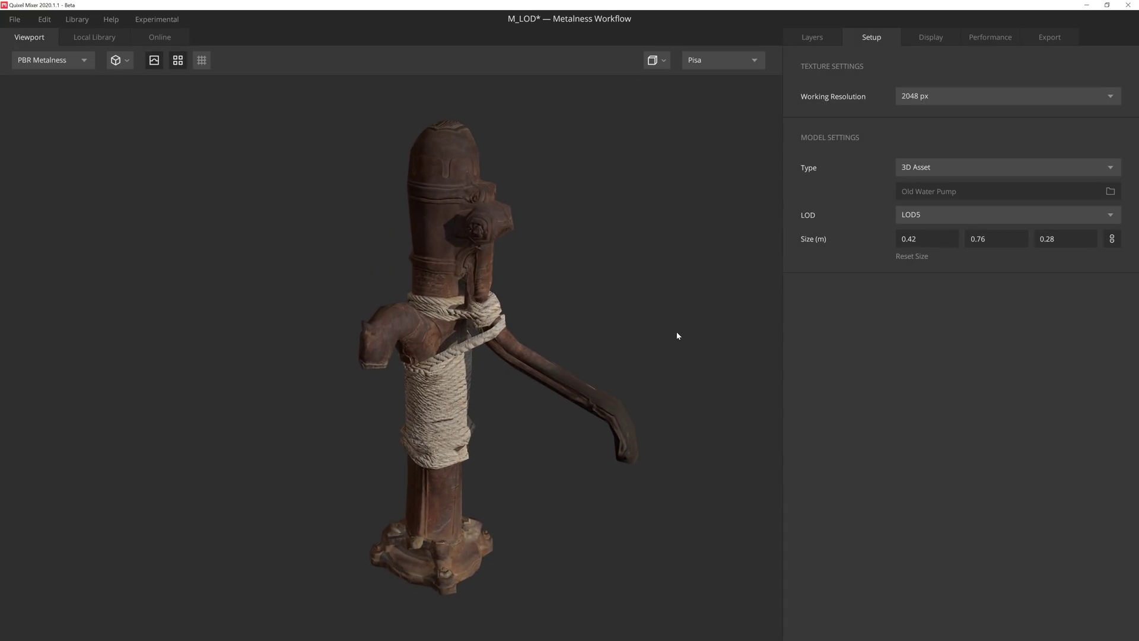
click(939, 215)
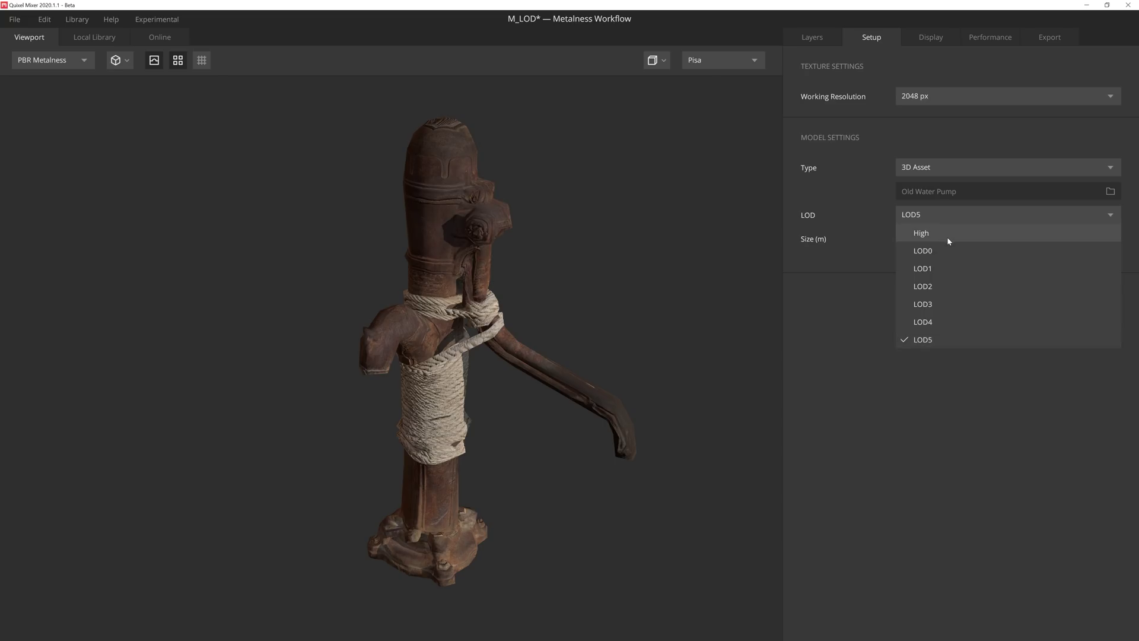
click(947, 237)
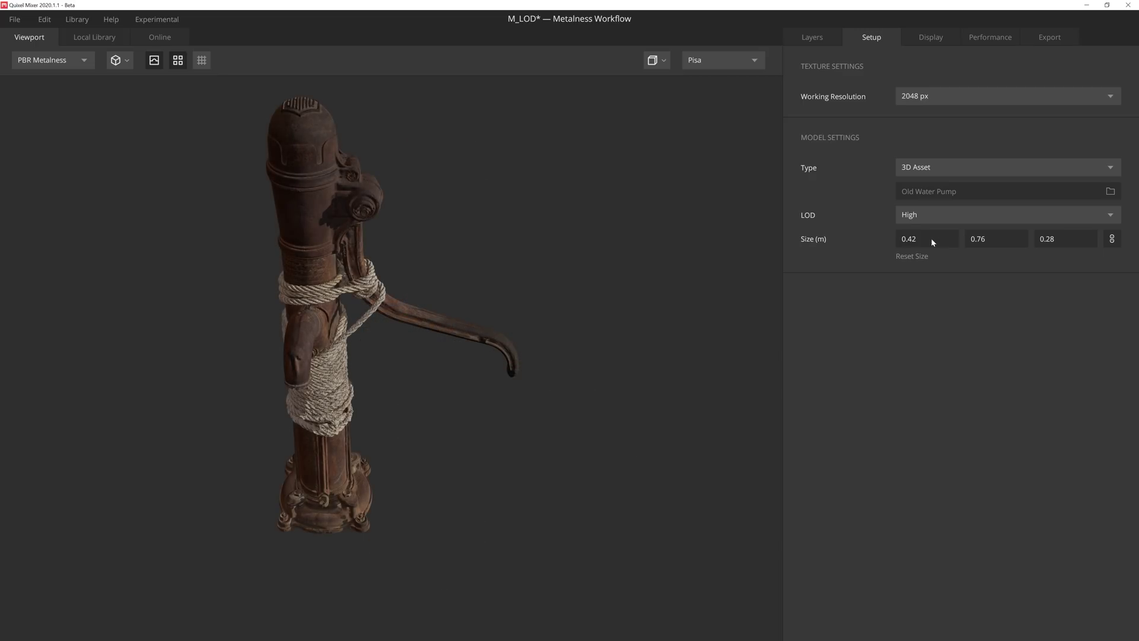
Step: Toggle the displacement preview on the high-detail water pump for comparison, leaving it off
drag(515, 301, 469, 275)
middle_drag(469, 275, 532, 303)
drag(532, 303, 555, 300)
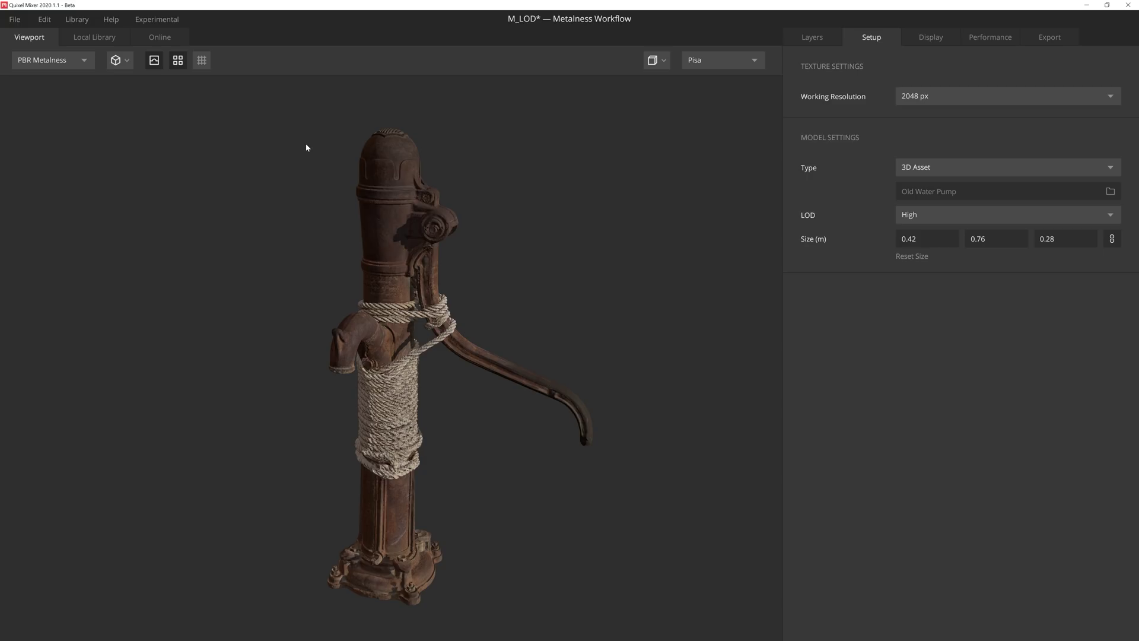
click(154, 62)
click(154, 65)
click(155, 65)
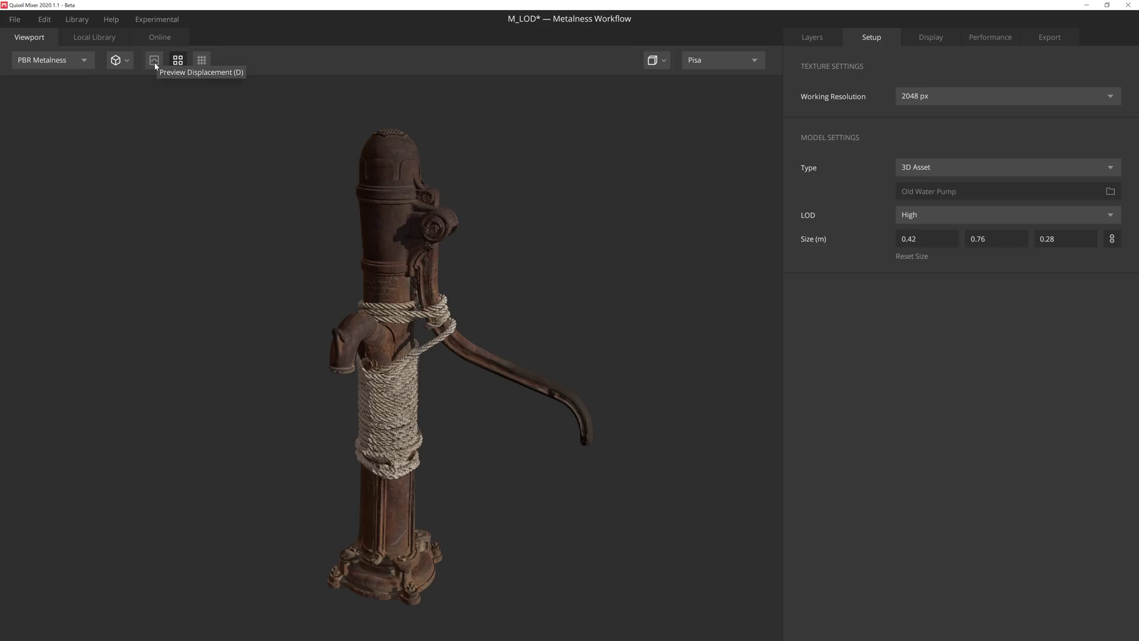
drag(262, 294, 214, 294)
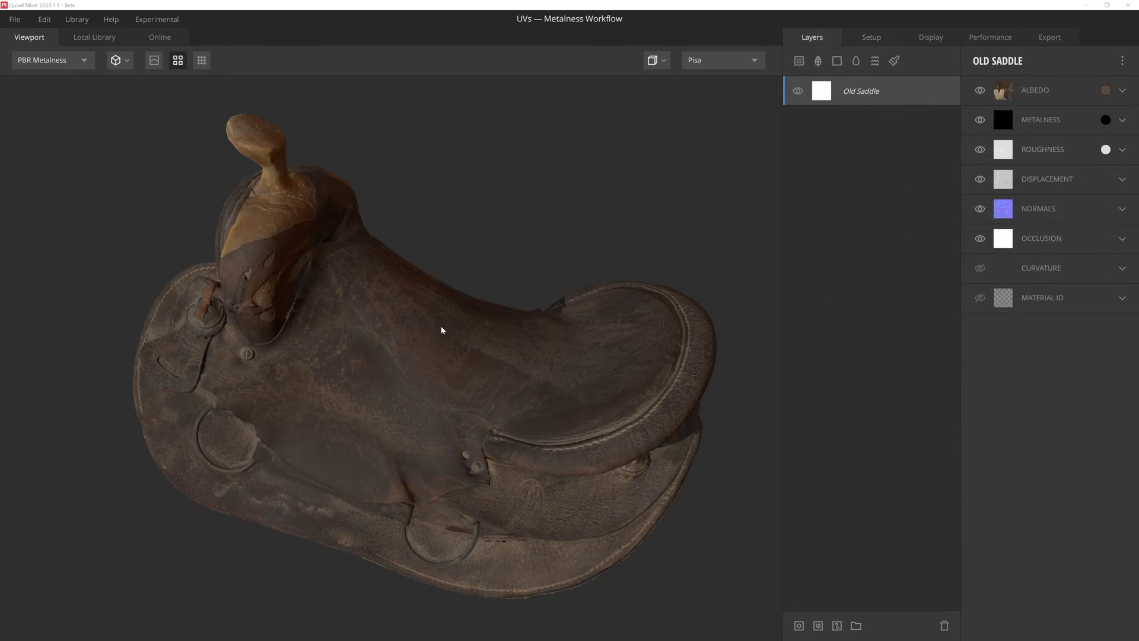
Step: Switch the Old Saddle's preview from the 3D model to a flat plane to view its texture layout
mouse_move(407, 315)
mouse_down()
mouse_move(392, 308)
mouse_move(399, 295)
mouse_move(415, 307)
mouse_move(411, 323)
mouse_move(407, 312)
mouse_up()
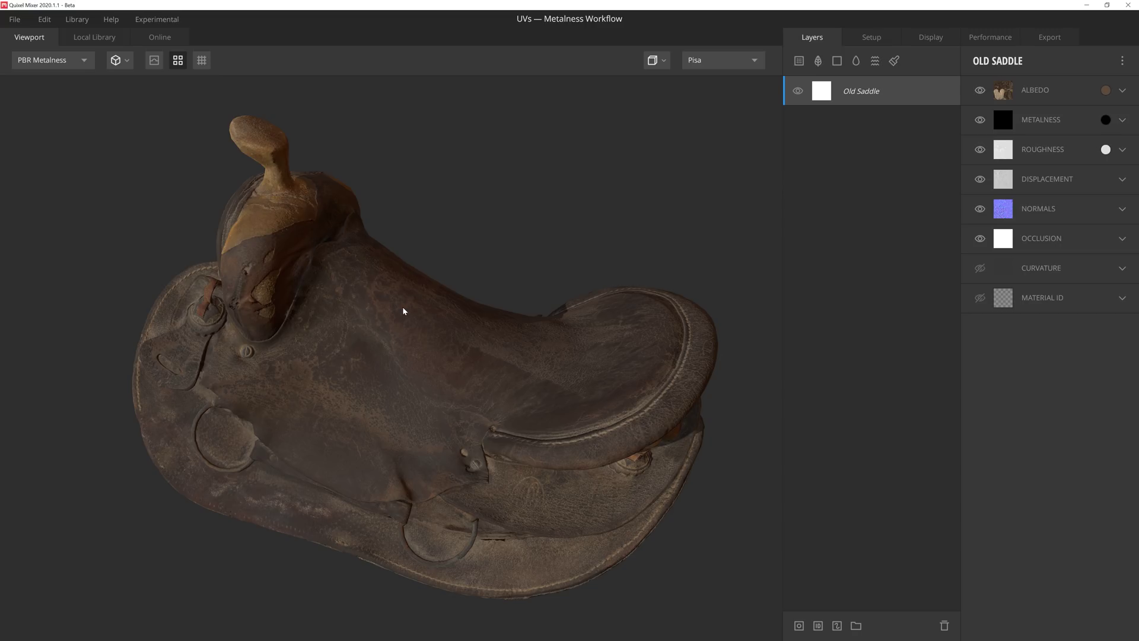
click(126, 64)
click(127, 89)
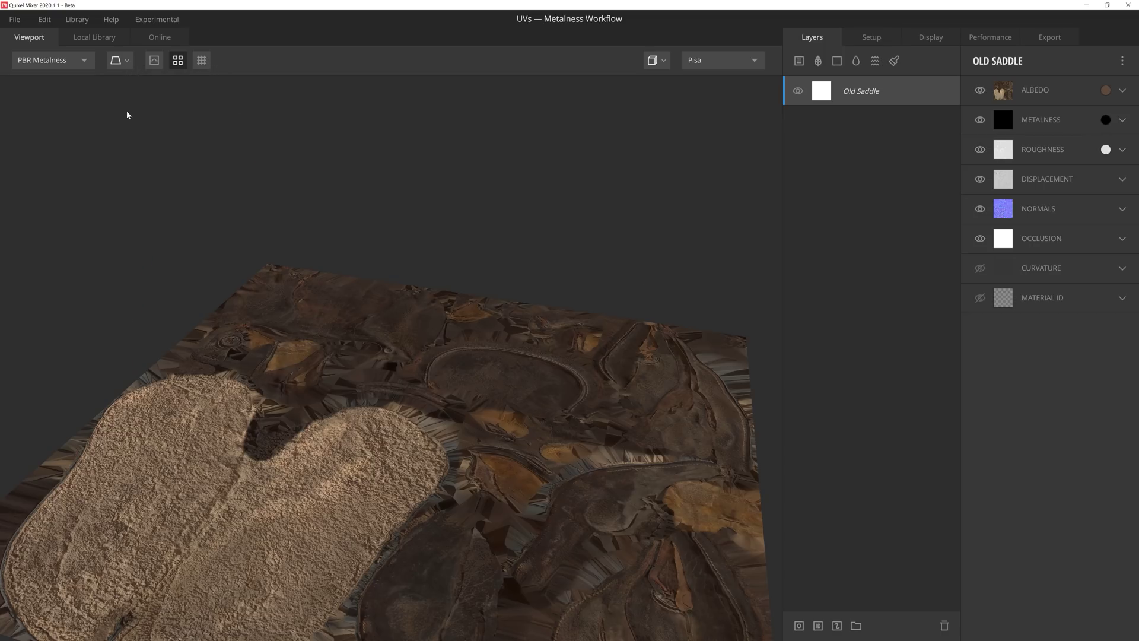
Step: Examine the Old Saddle's texture laid out on the flat plane from above, cycling through individual map previews
scroll(325, 333, down, 5)
drag(326, 333, 288, 435)
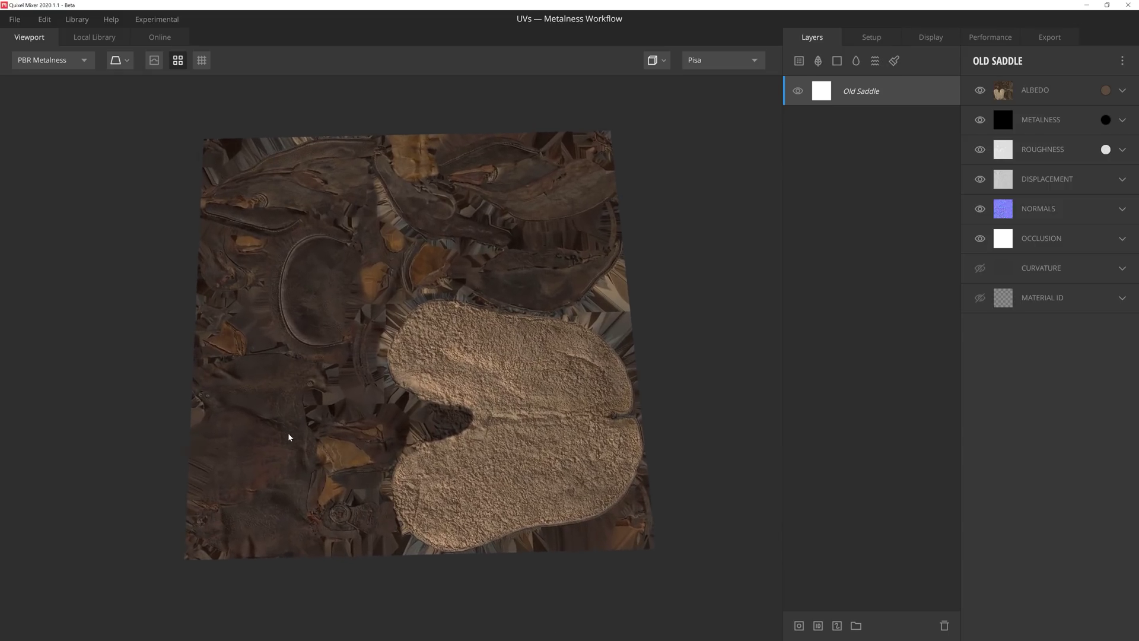
key(2)
key(4)
key(6)
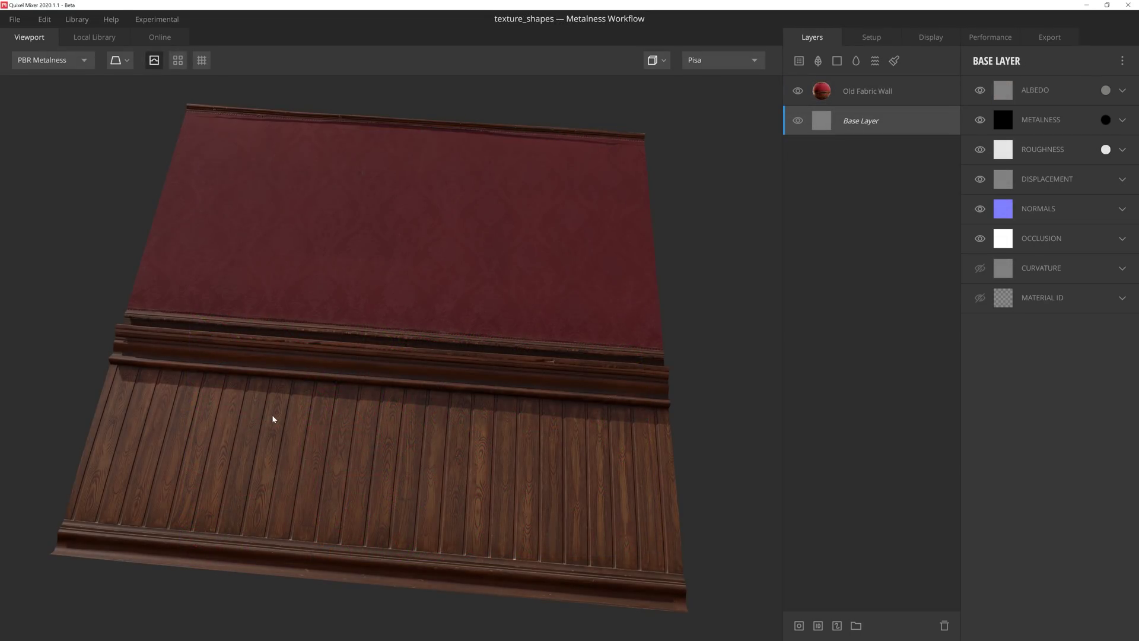
Step: Preview the Old Fabric Wall material on a cylinder and on a cube instead of the flat plane
click(119, 60)
click(113, 145)
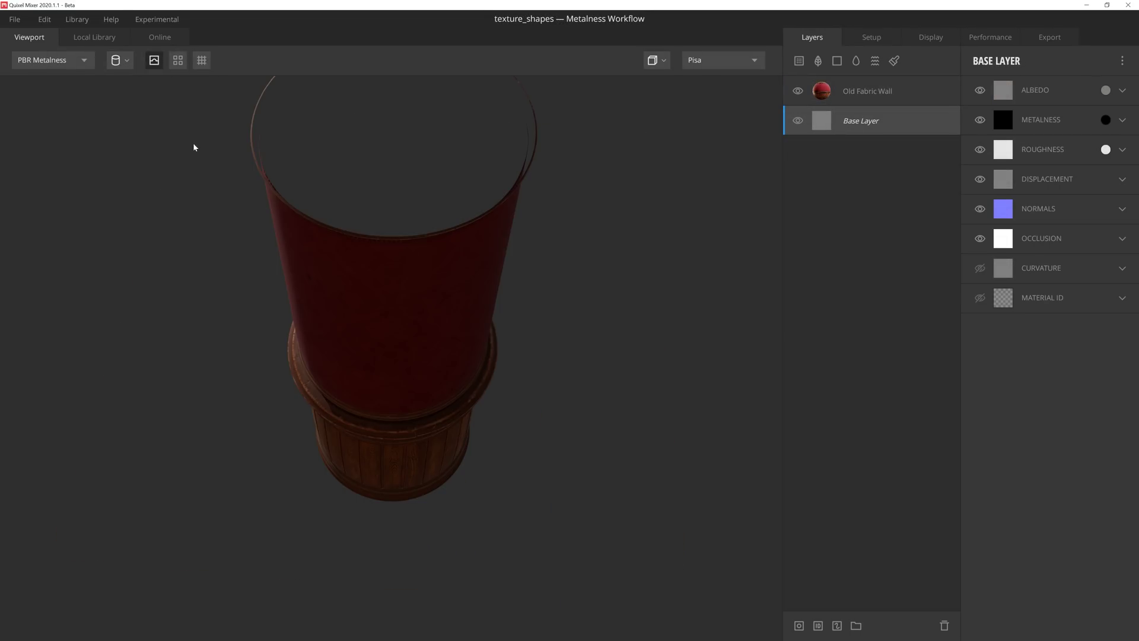
scroll(432, 327, down, 3)
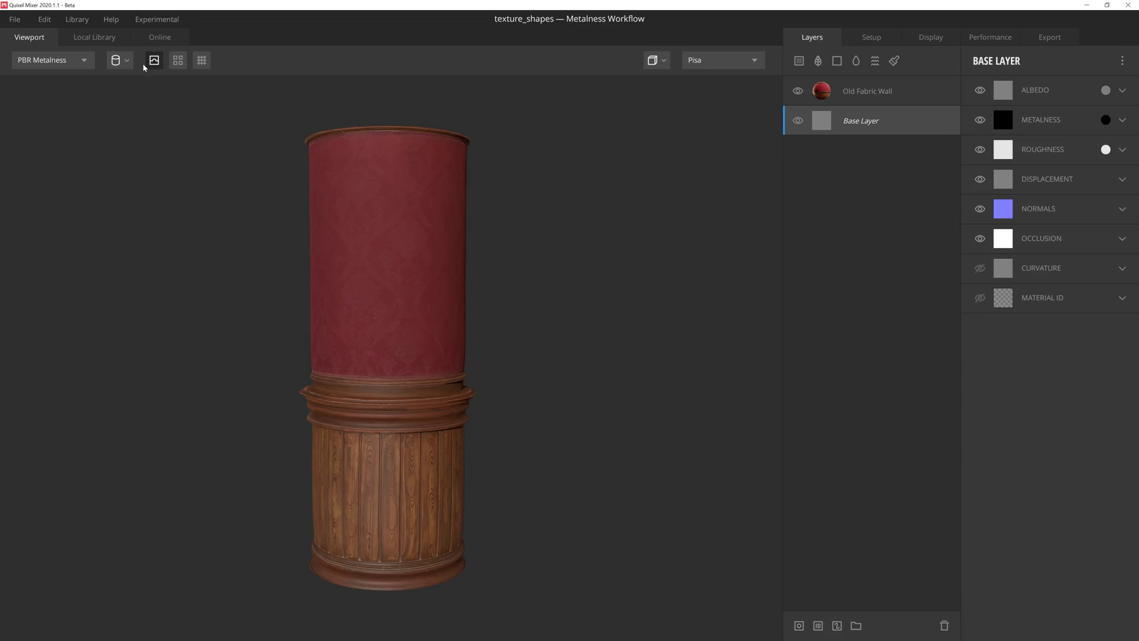
click(121, 60)
mouse_move(142, 109)
click(203, 127)
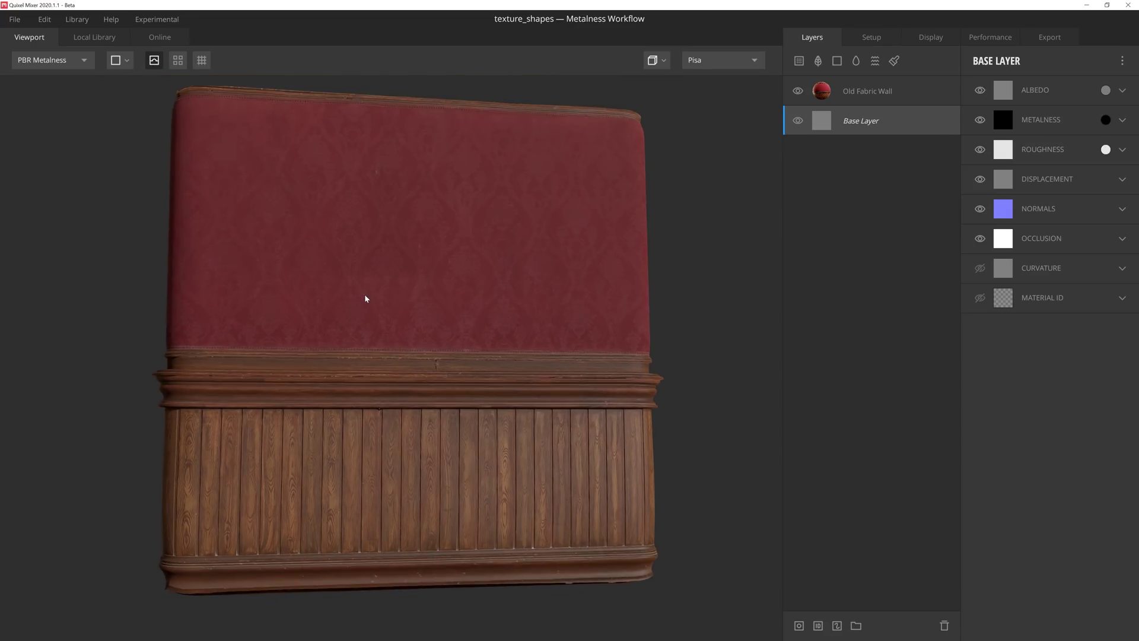
Step: Switch the Old Fabric Wall material's preview shape to a sphere and inspect it up close
click(123, 61)
click(113, 130)
drag(342, 345, 300, 336)
scroll(298, 356, up, 2)
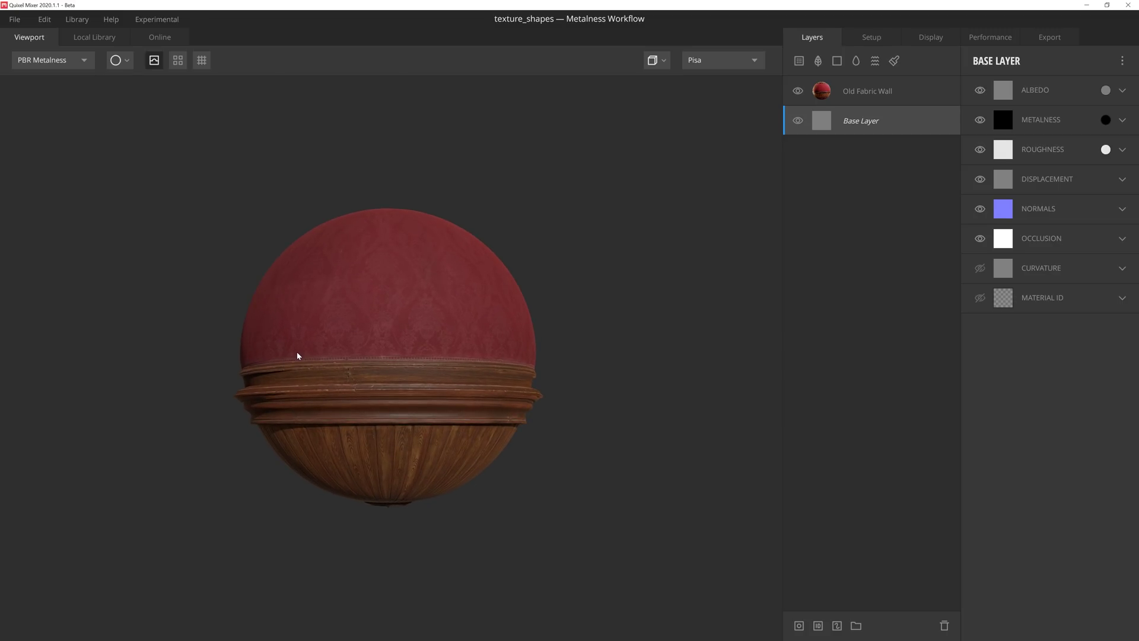